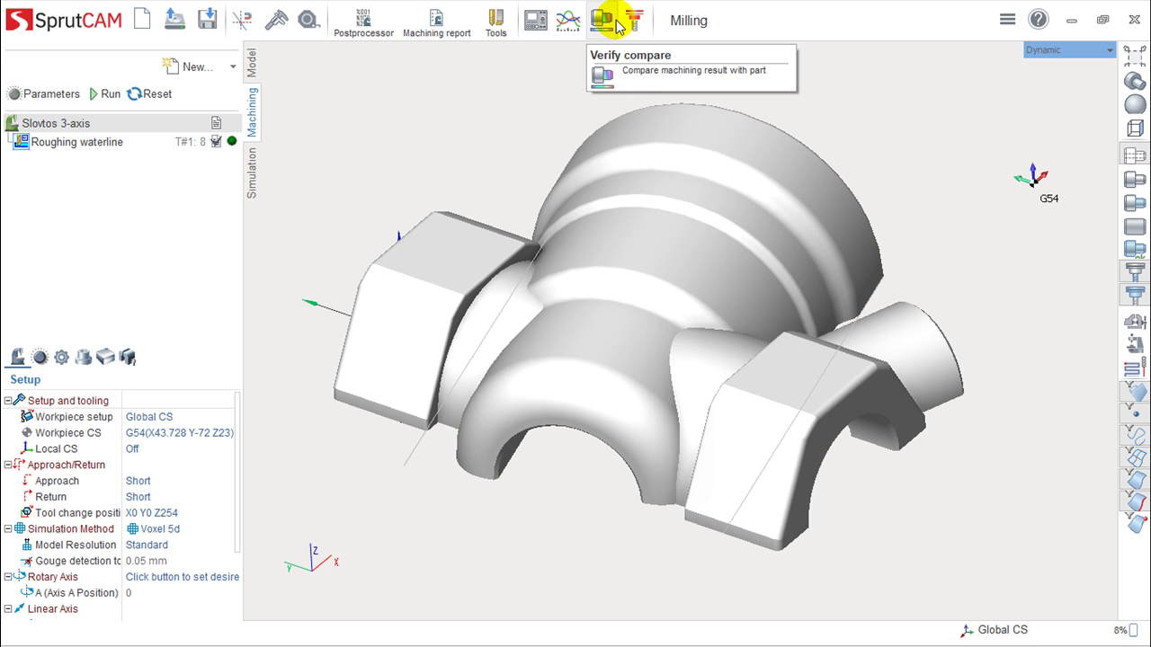
Open the project's tool window and check which tool libraries can be selected
click(496, 23)
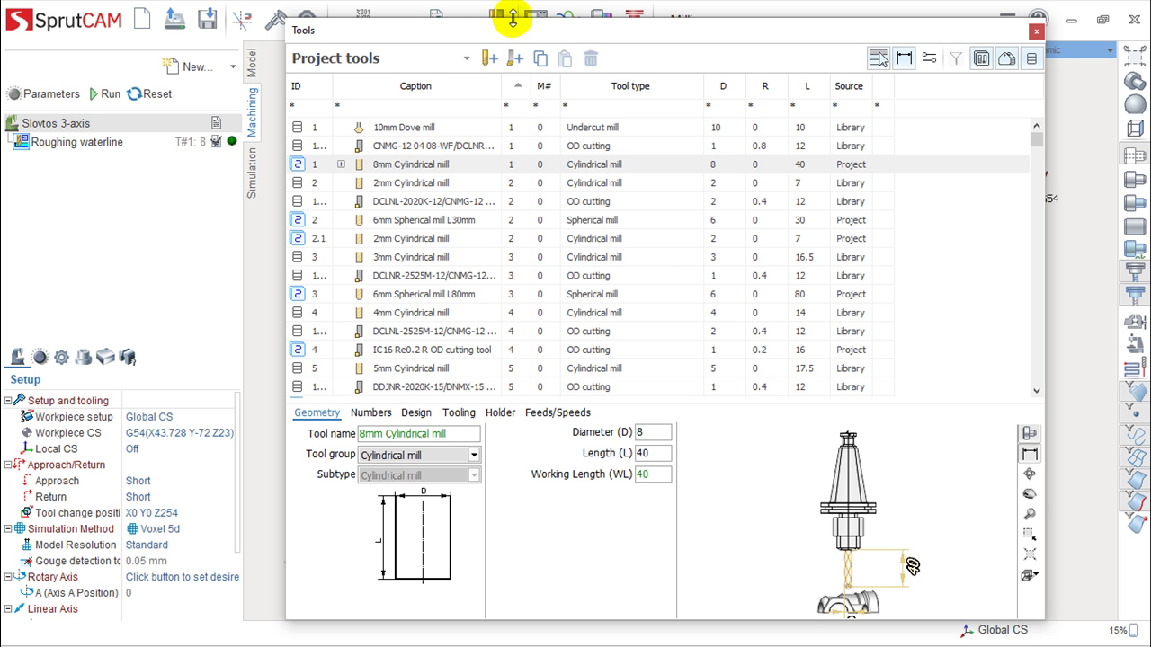
drag(545, 33, 451, 42)
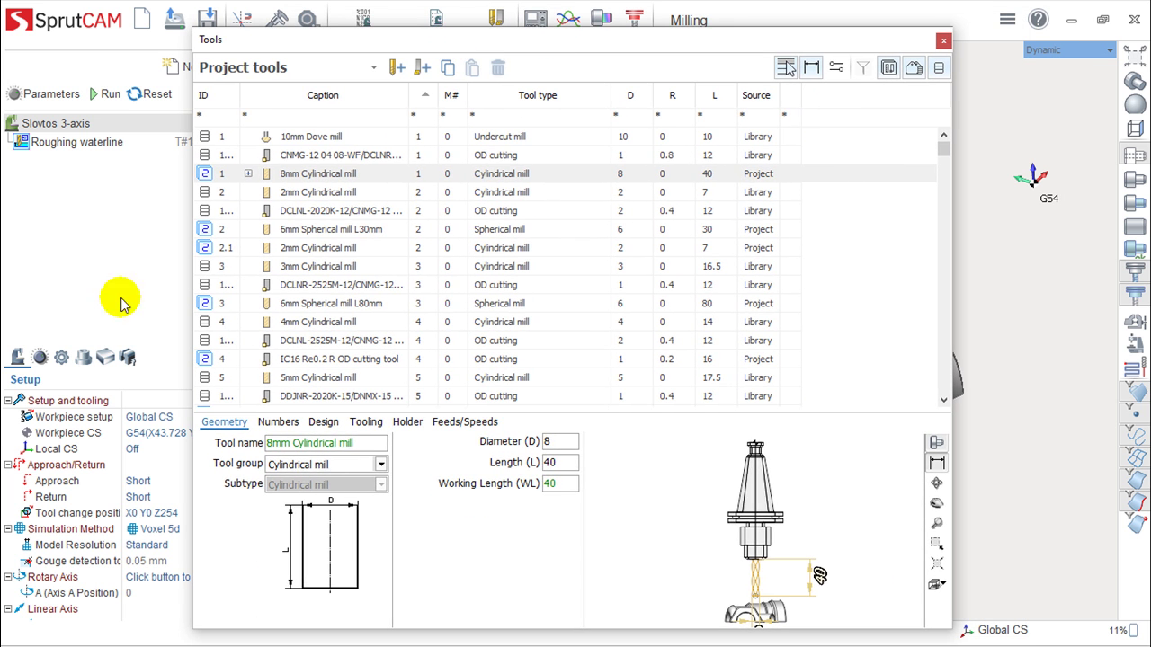
click(373, 68)
mouse_move(260, 110)
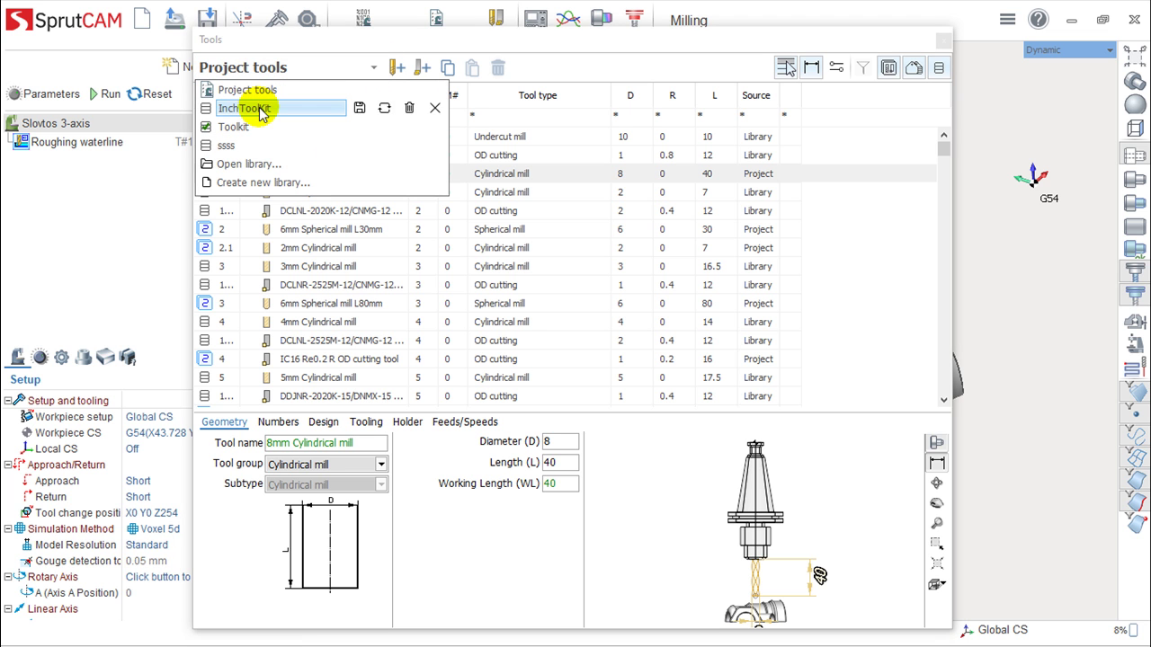
click(658, 45)
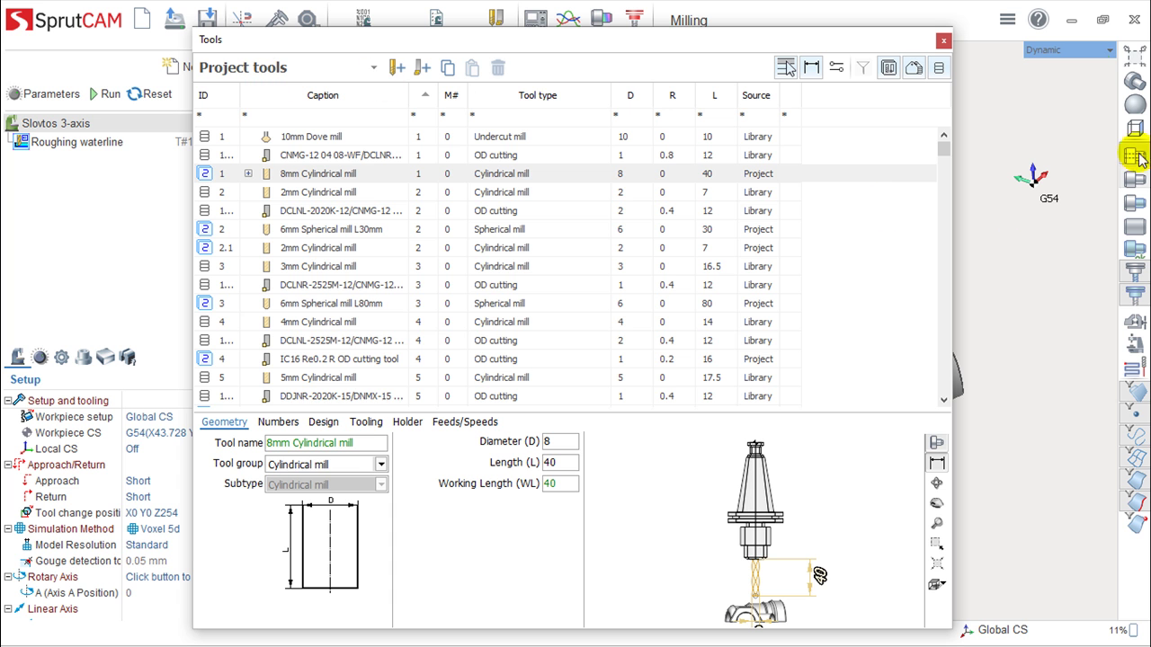
Examine the tool groups offered for the 8mm Cylindrical mill and browse the geometry of other listed tools
mouse_move(942, 151)
mouse_down()
mouse_move(942, 239)
mouse_move(942, 143)
mouse_up()
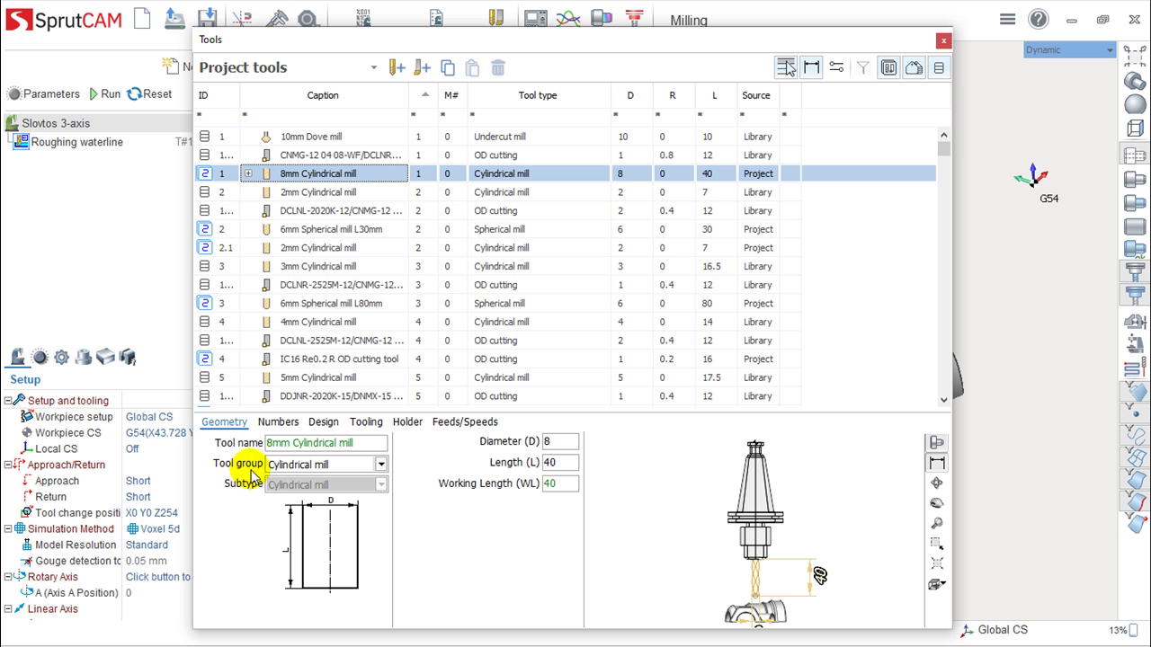
click(381, 465)
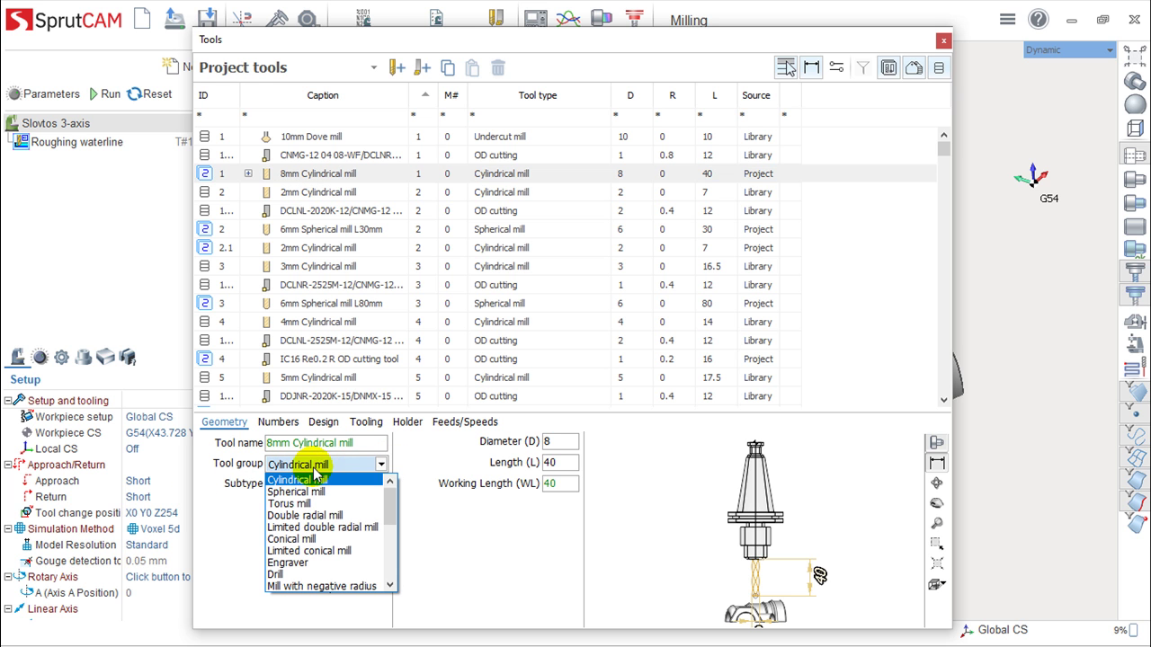
drag(398, 508, 398, 584)
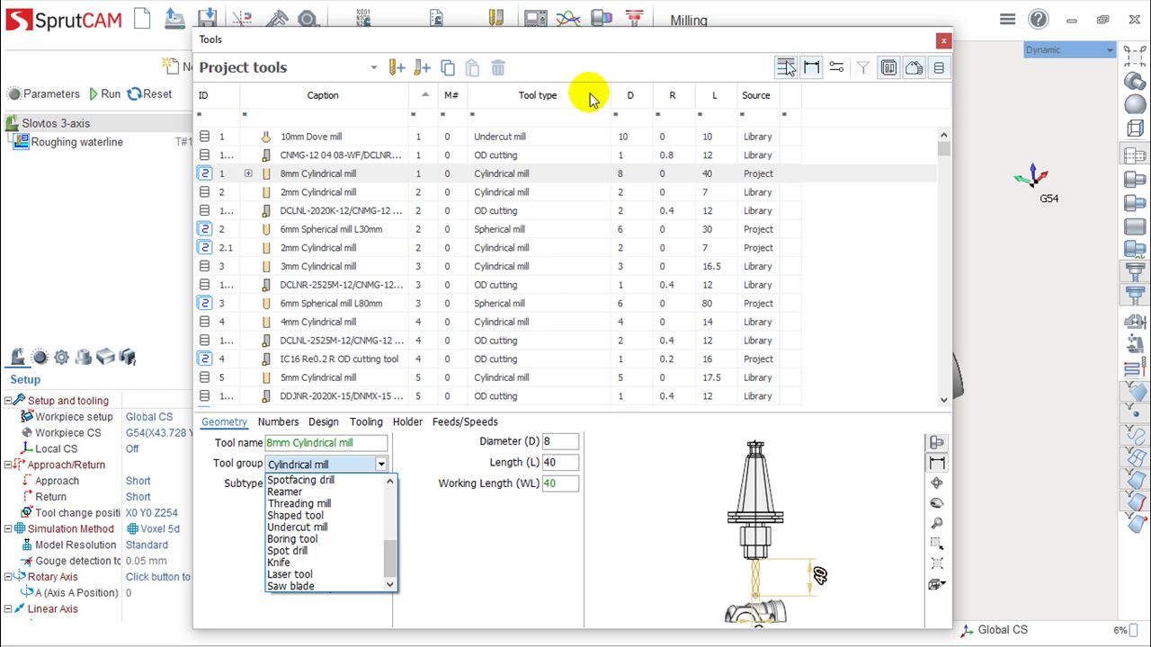
click(592, 45)
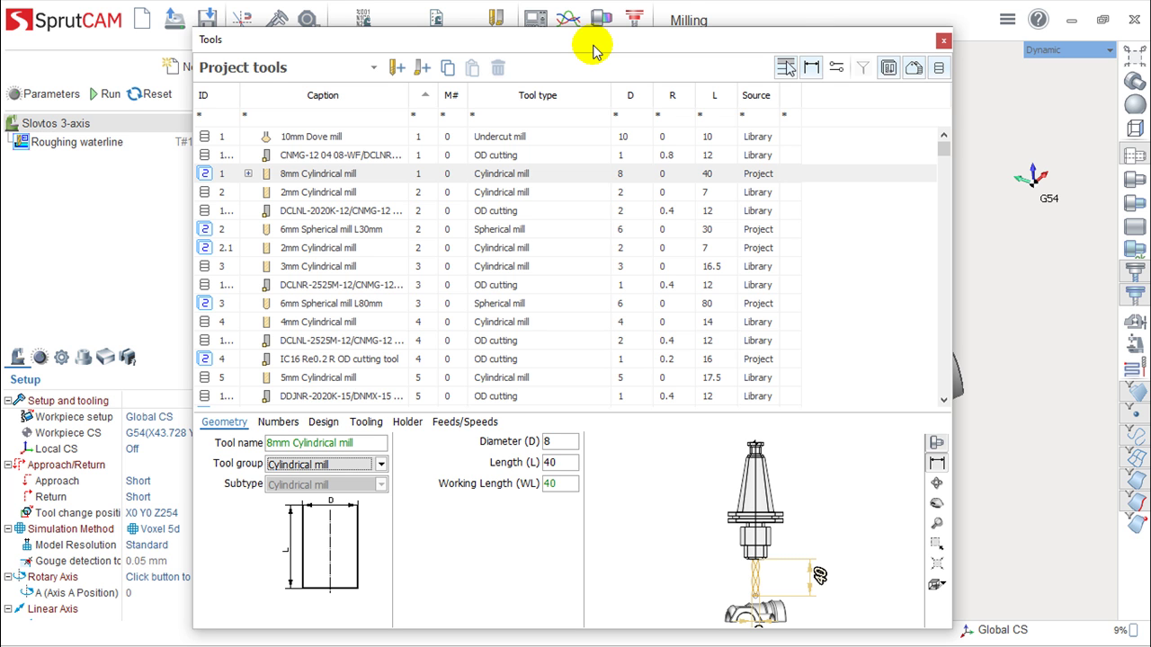
click(511, 377)
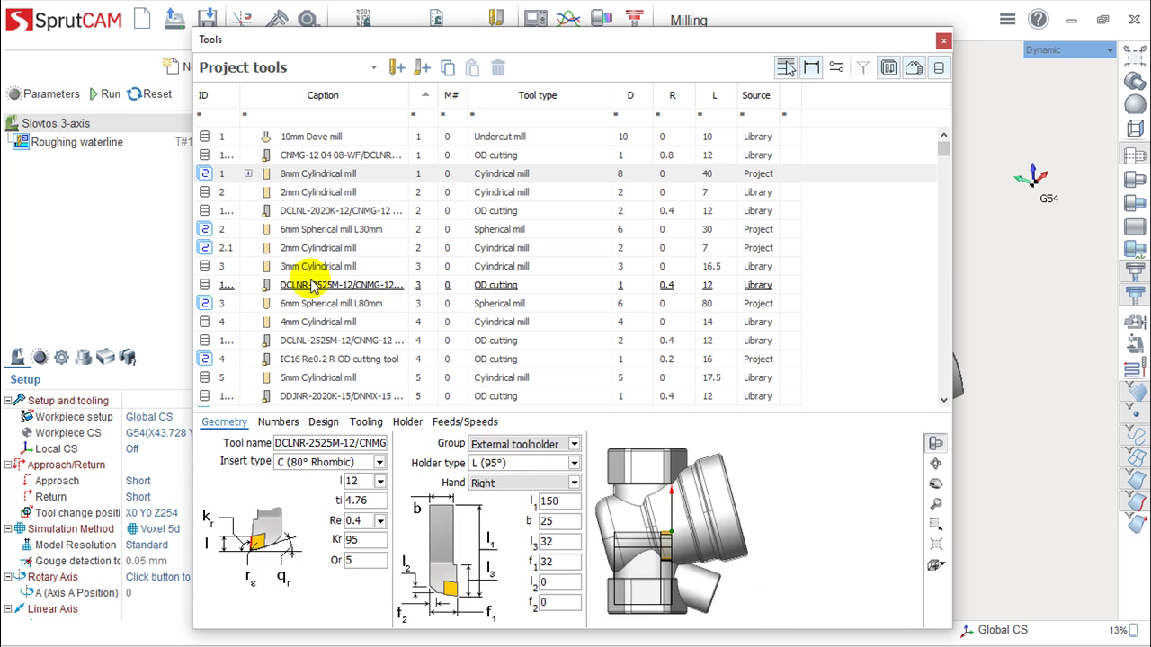
scroll(416, 238, down, 4)
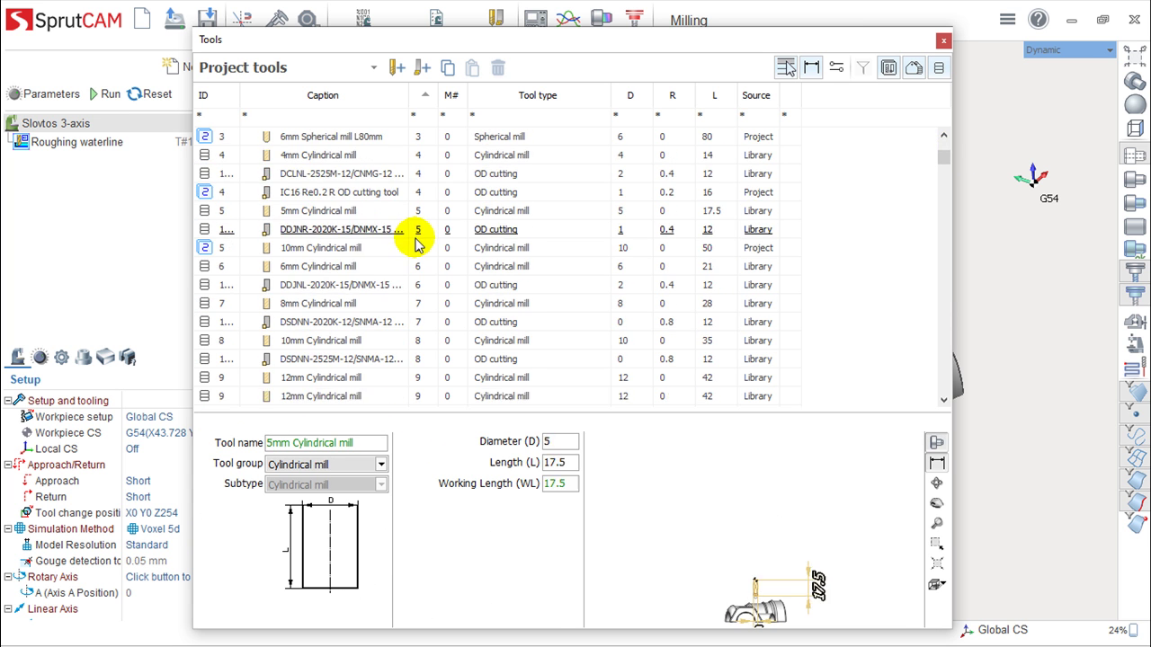
scroll(410, 241, up, 2)
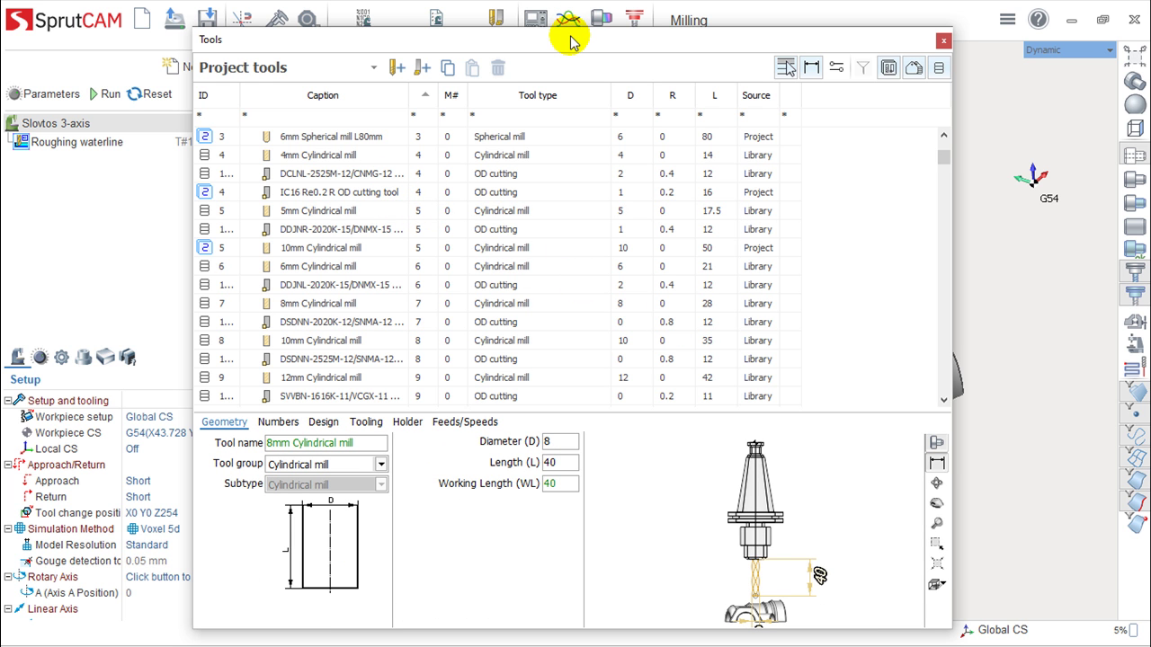
Create a new tool library file named cadsoft in the Libraries folder
click(373, 69)
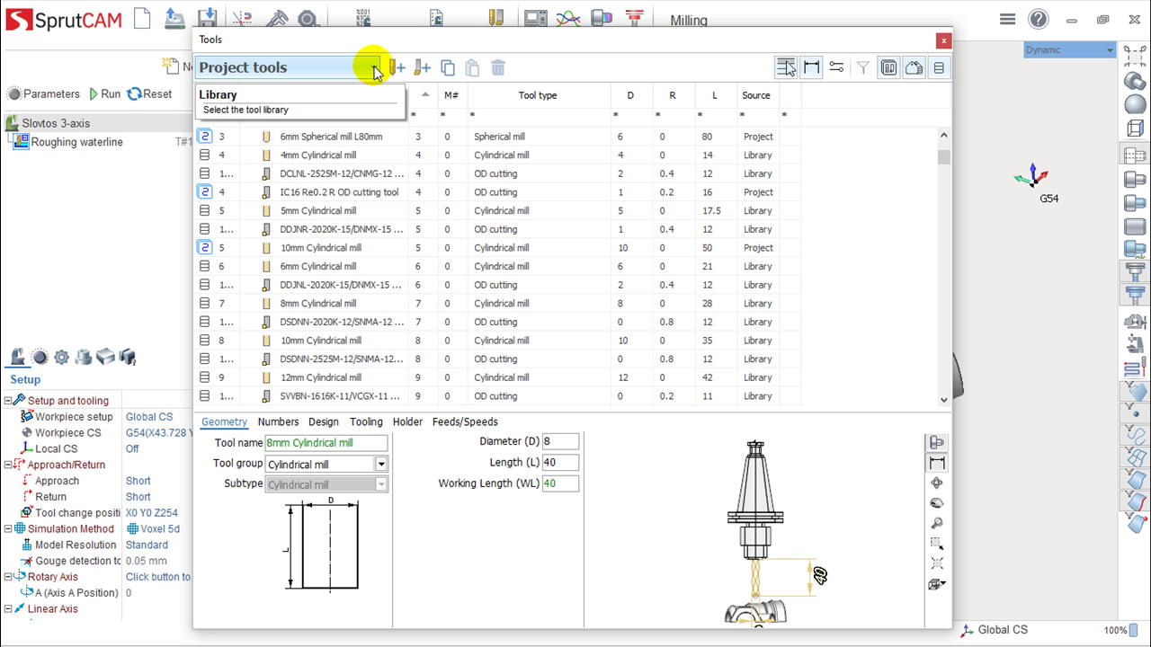
click(373, 71)
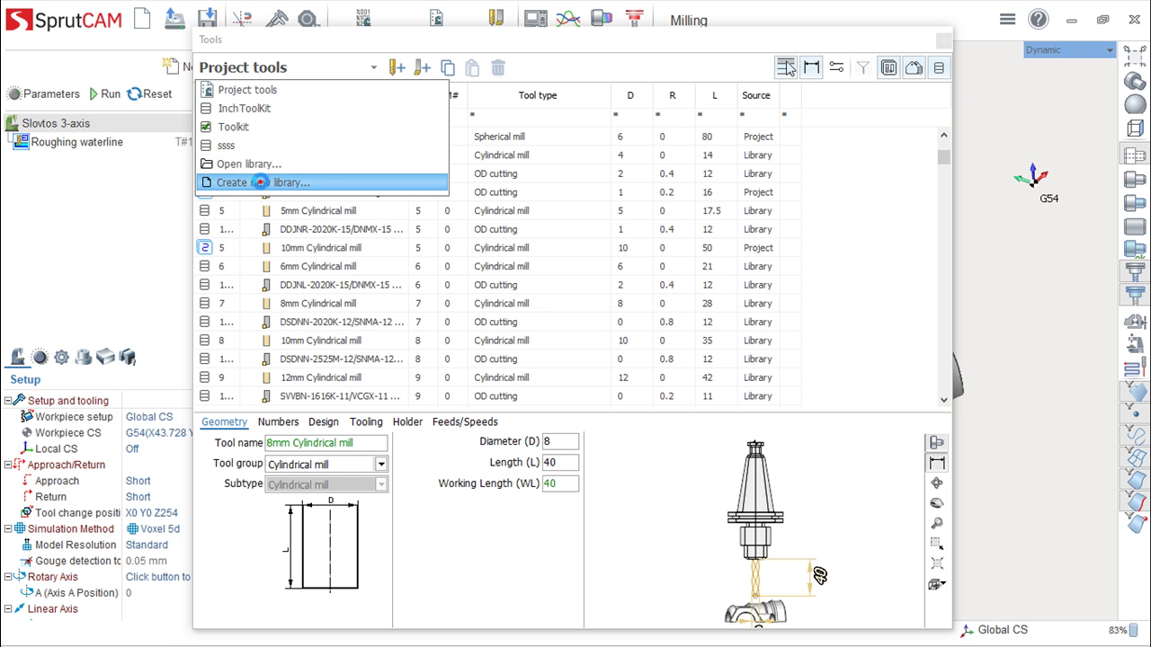
click(260, 183)
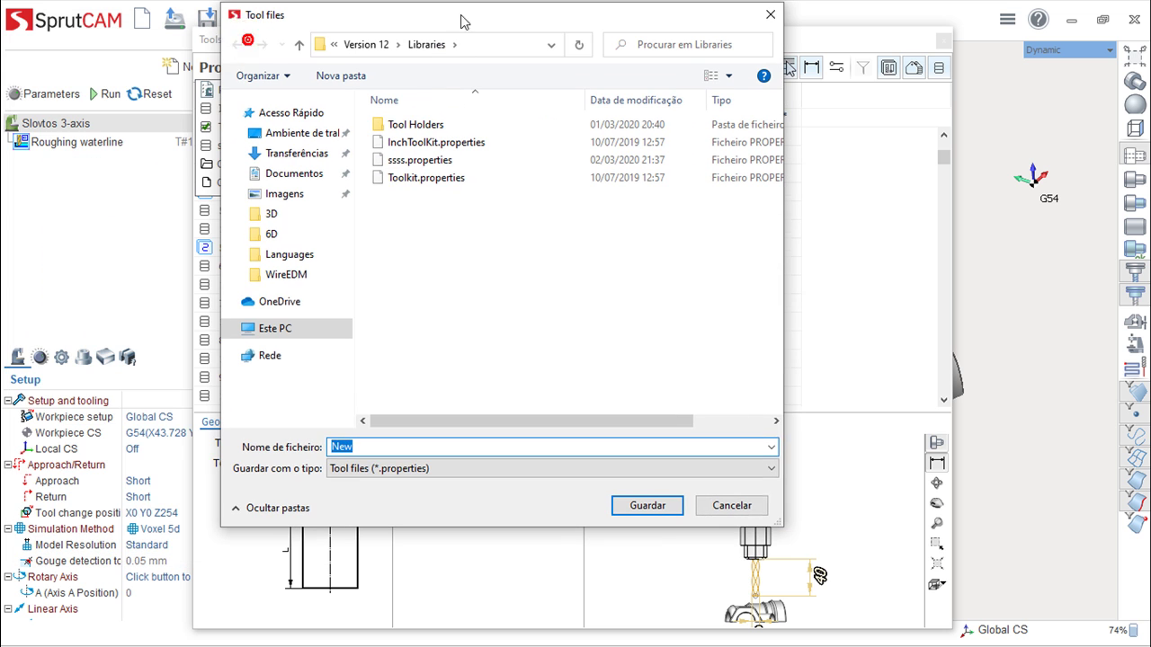
click(390, 448)
double_click(390, 449)
text(cadsoft)
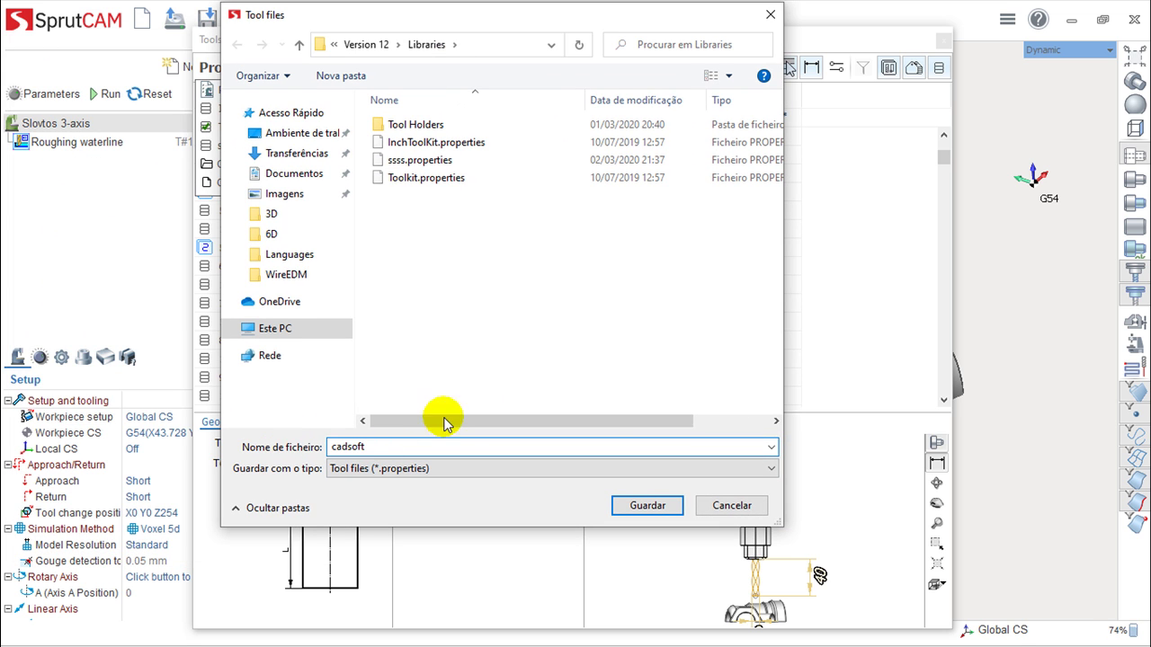
click(627, 507)
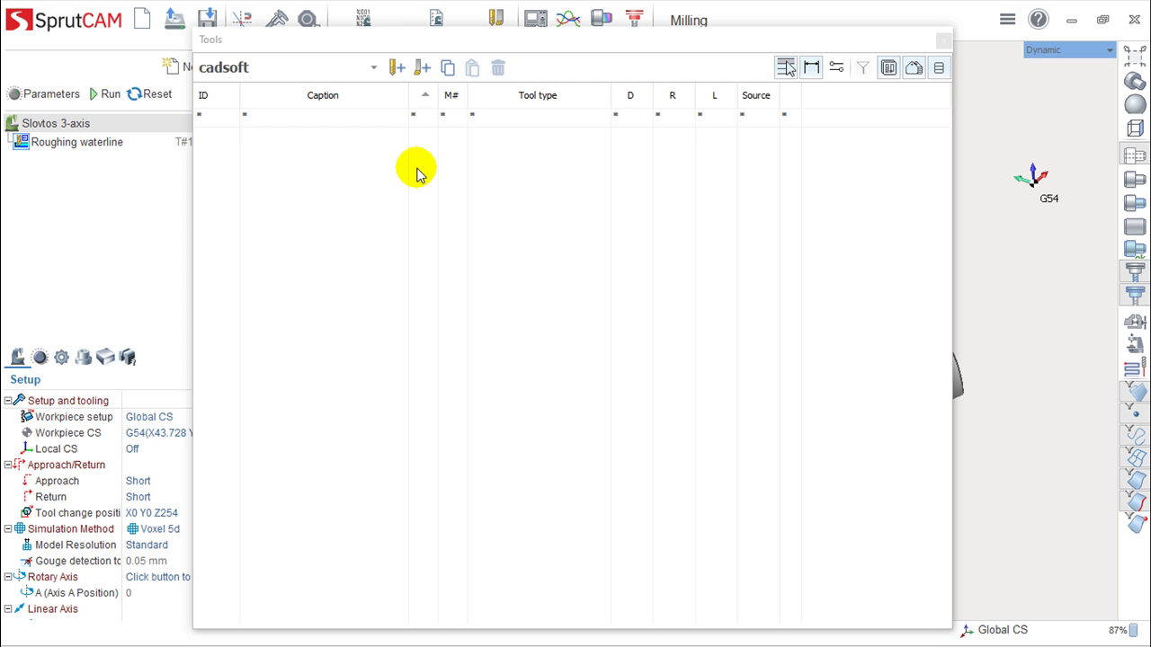
Add a new turning tool and a new milling tool to the cadsoft library
click(424, 69)
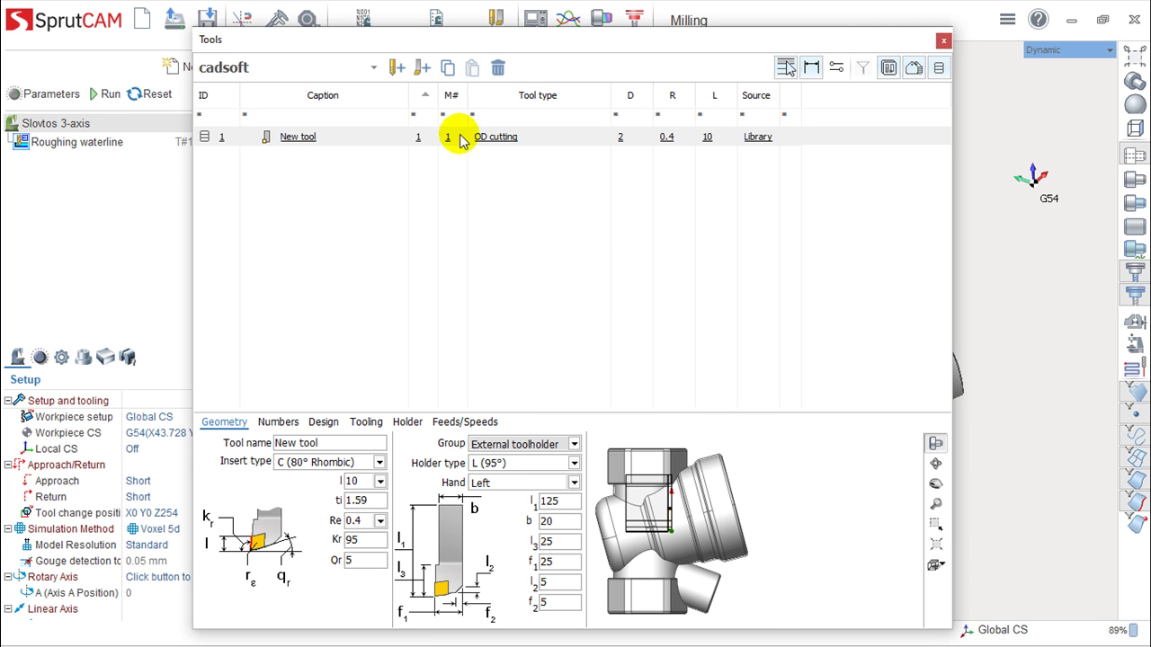
click(397, 67)
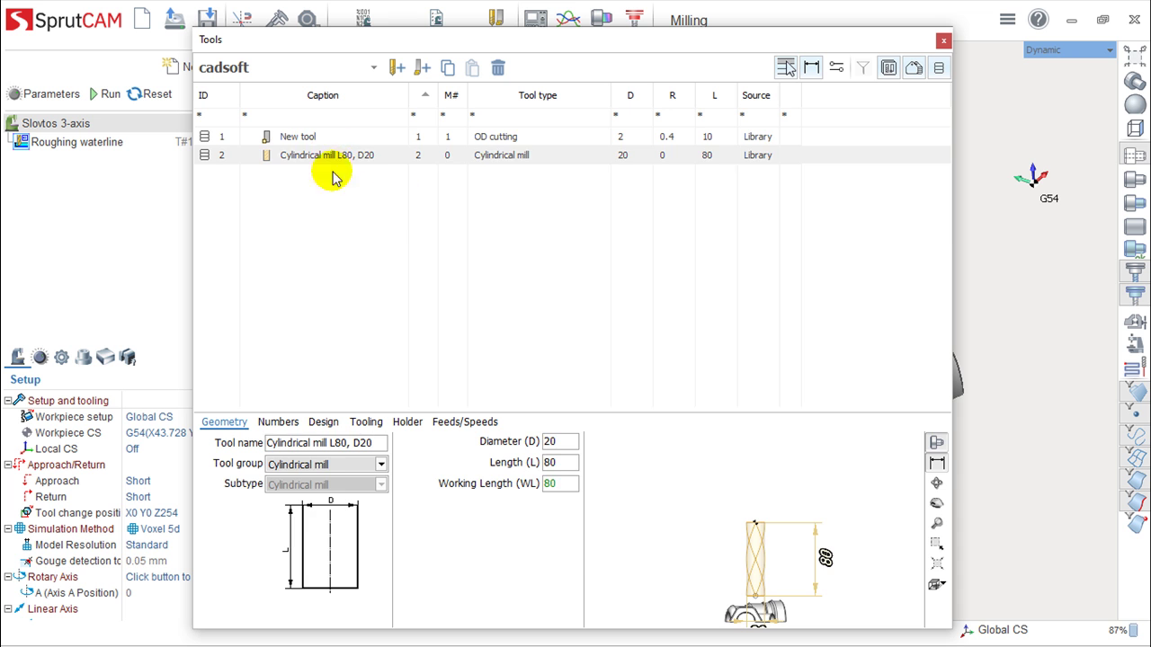
click(302, 136)
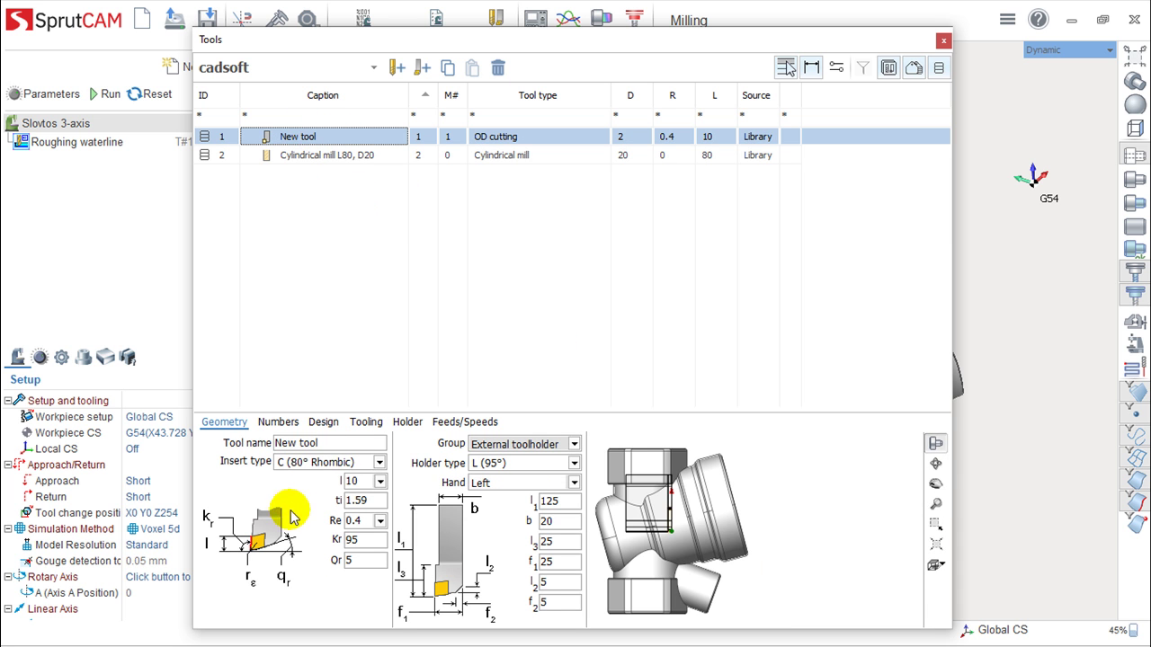
Change the tool group of the new cylindrical mill to Torus mill
click(292, 155)
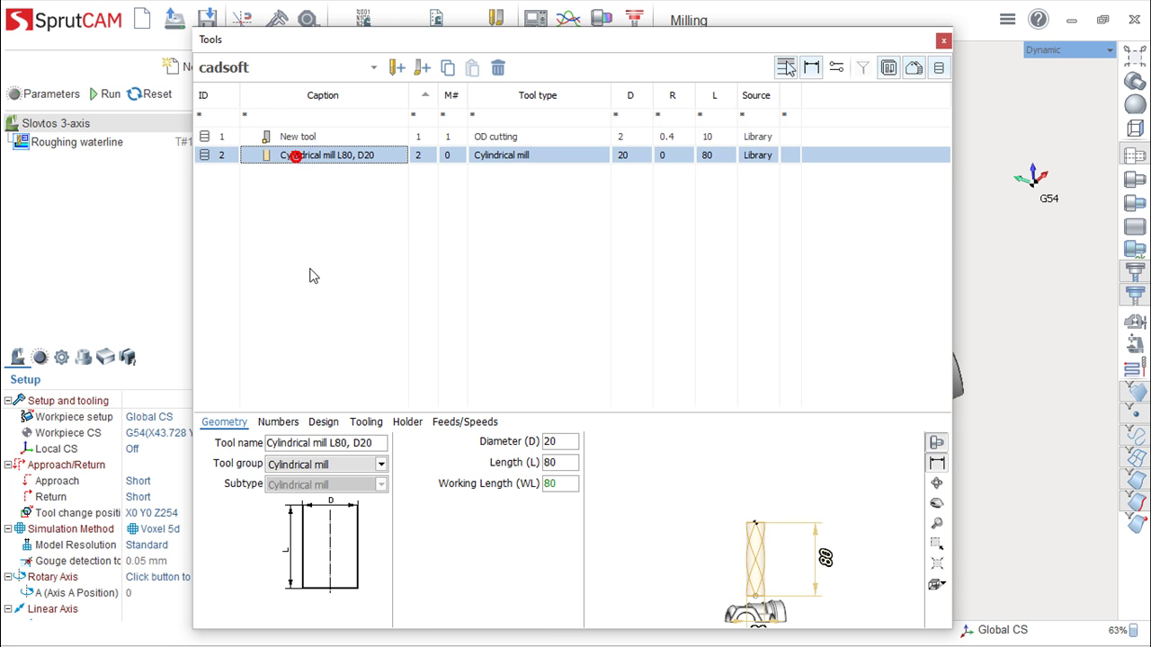
click(382, 464)
click(289, 503)
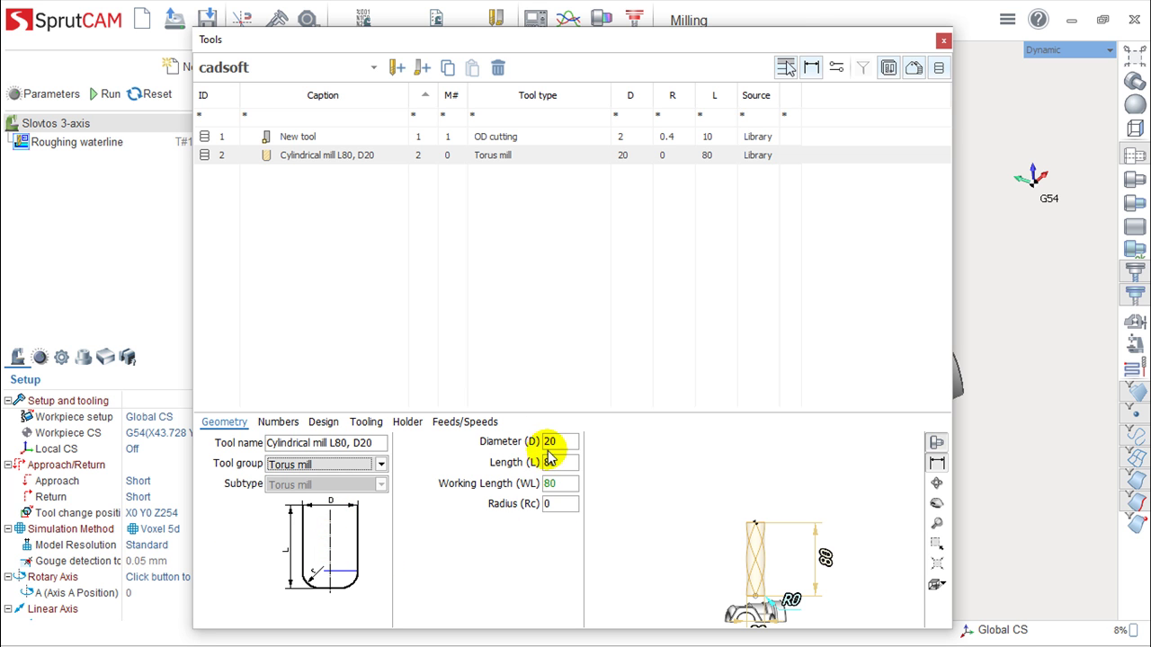
Review the torus mill's numbering, design and tooling parameters, including its unit choices, durability and overhang
click(280, 422)
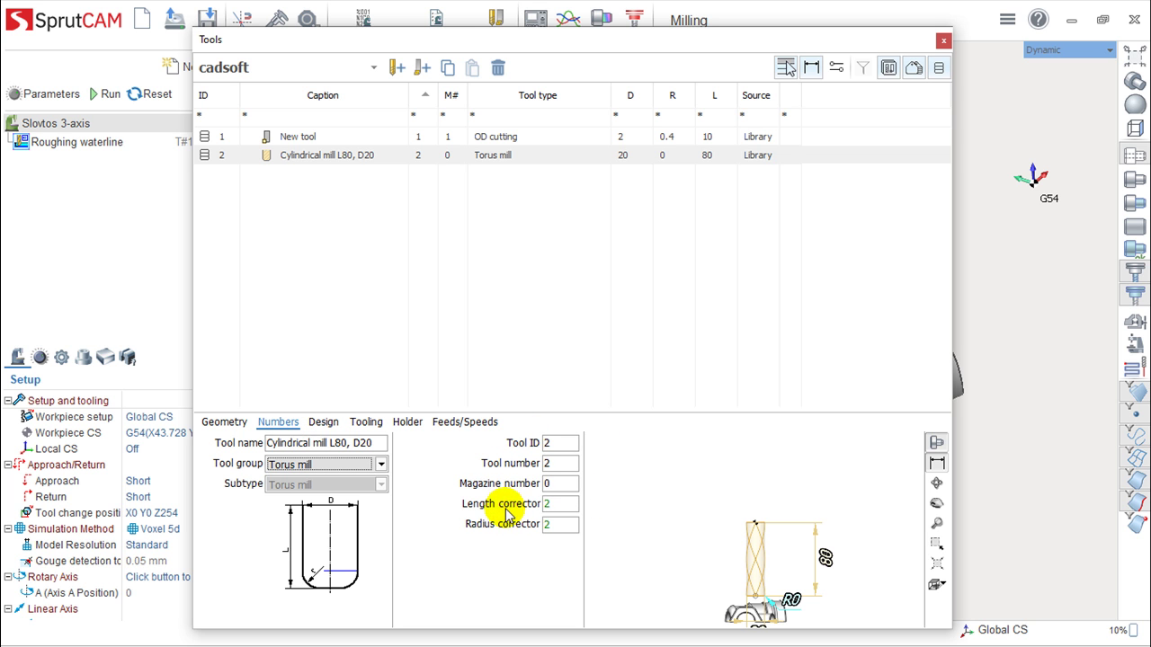
click(323, 421)
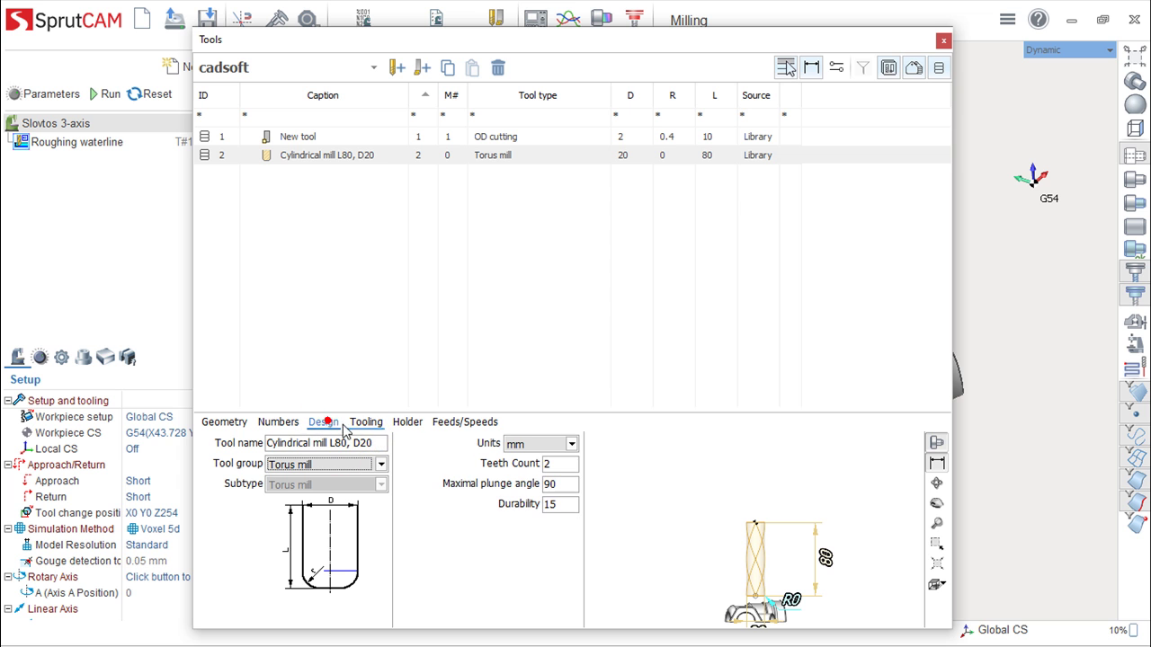
click(572, 444)
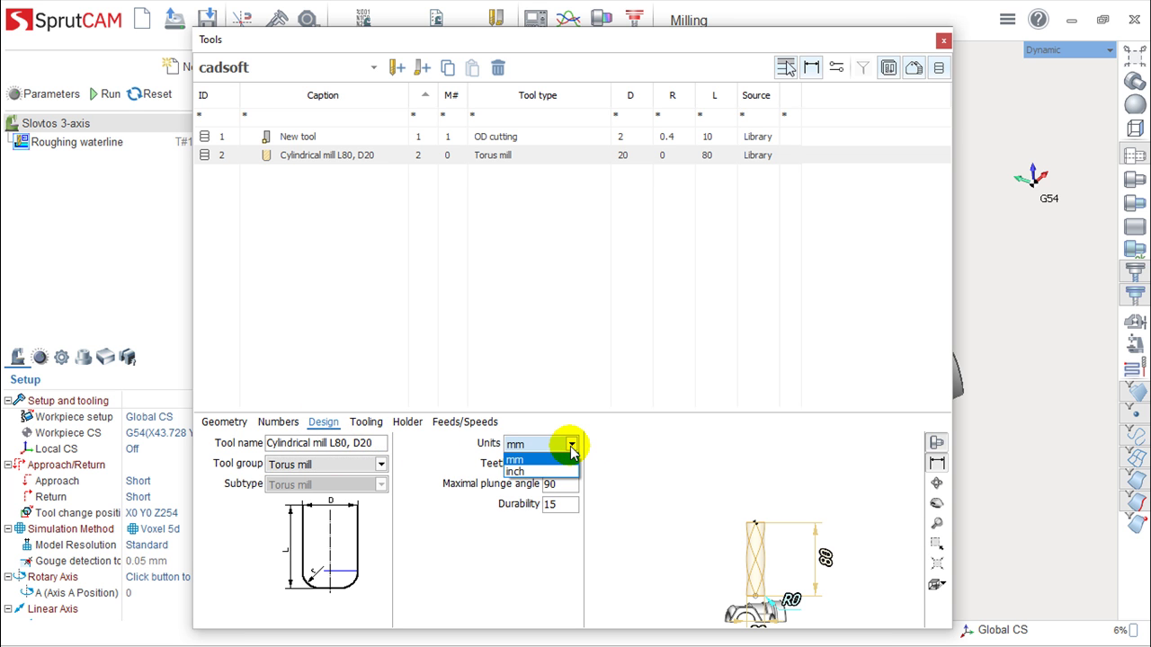
click(663, 445)
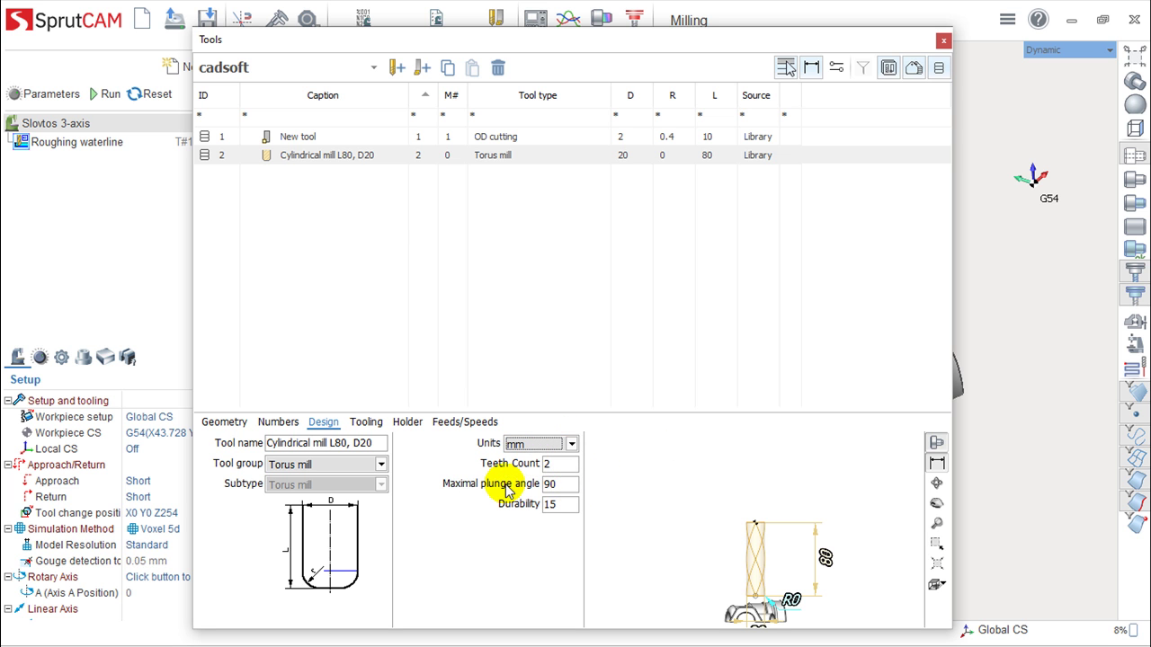
double_click(554, 505)
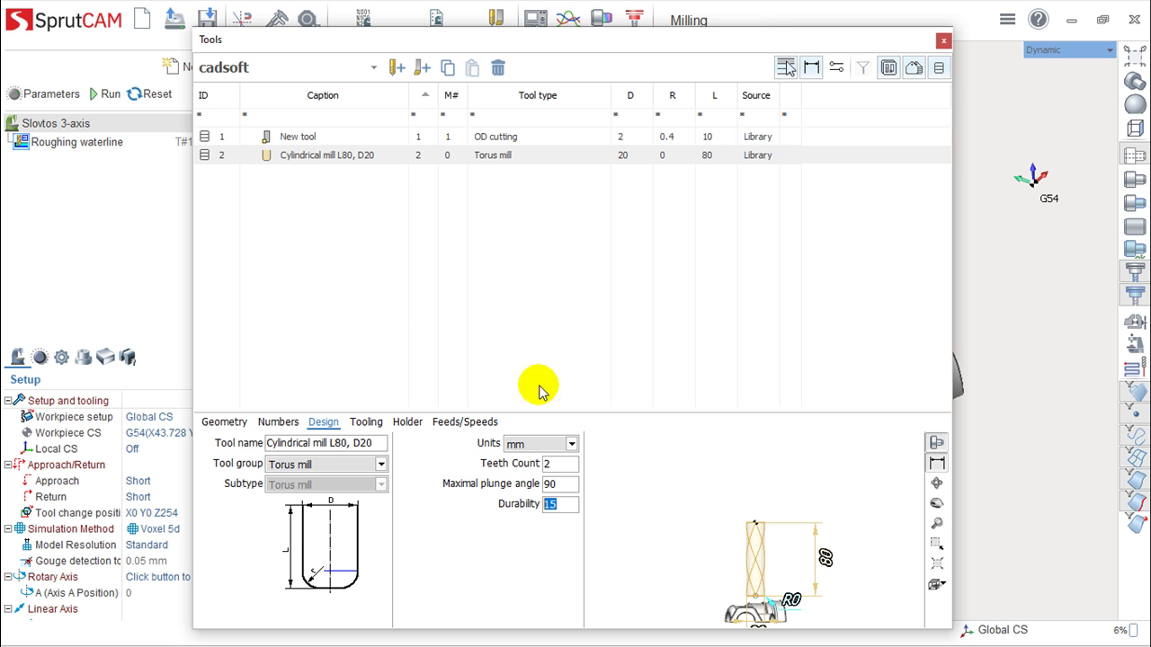
click(366, 423)
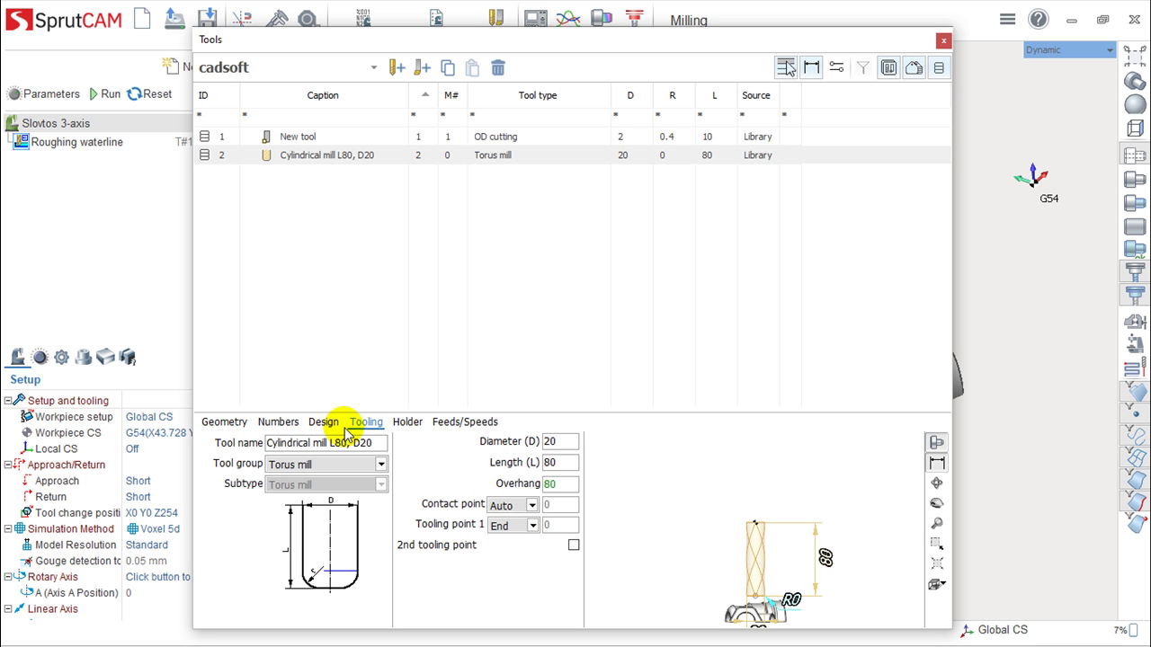
double_click(568, 486)
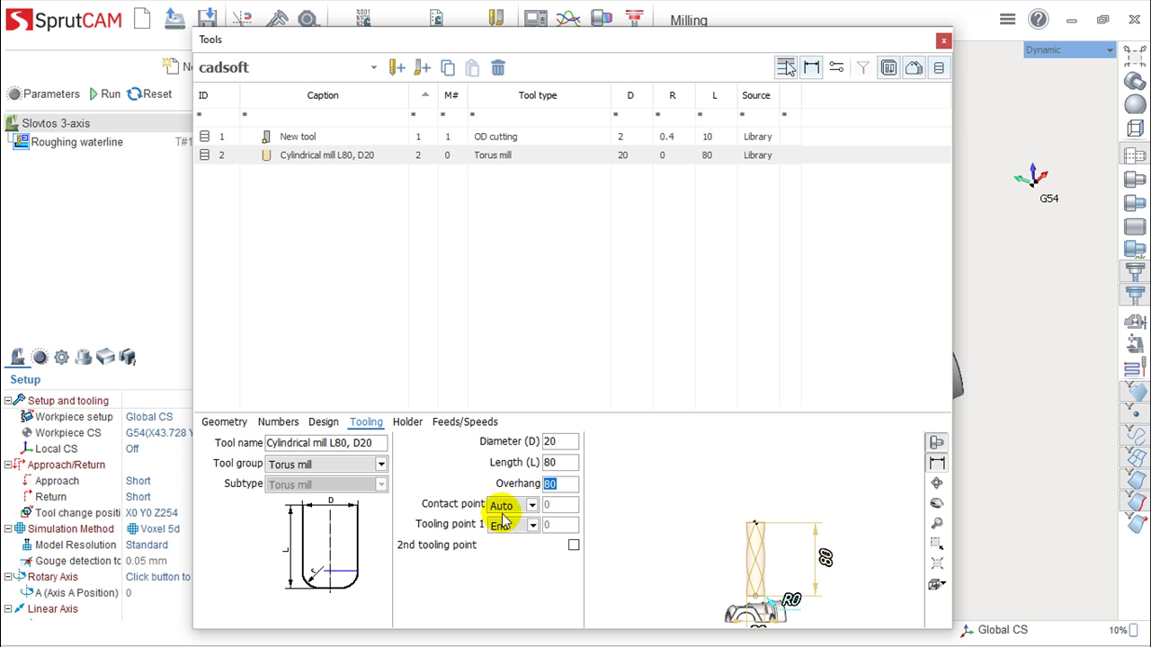
Examine the step dimensions of the existing project holder for the torus mill, then close the holder selection without assigning it
click(404, 426)
click(403, 426)
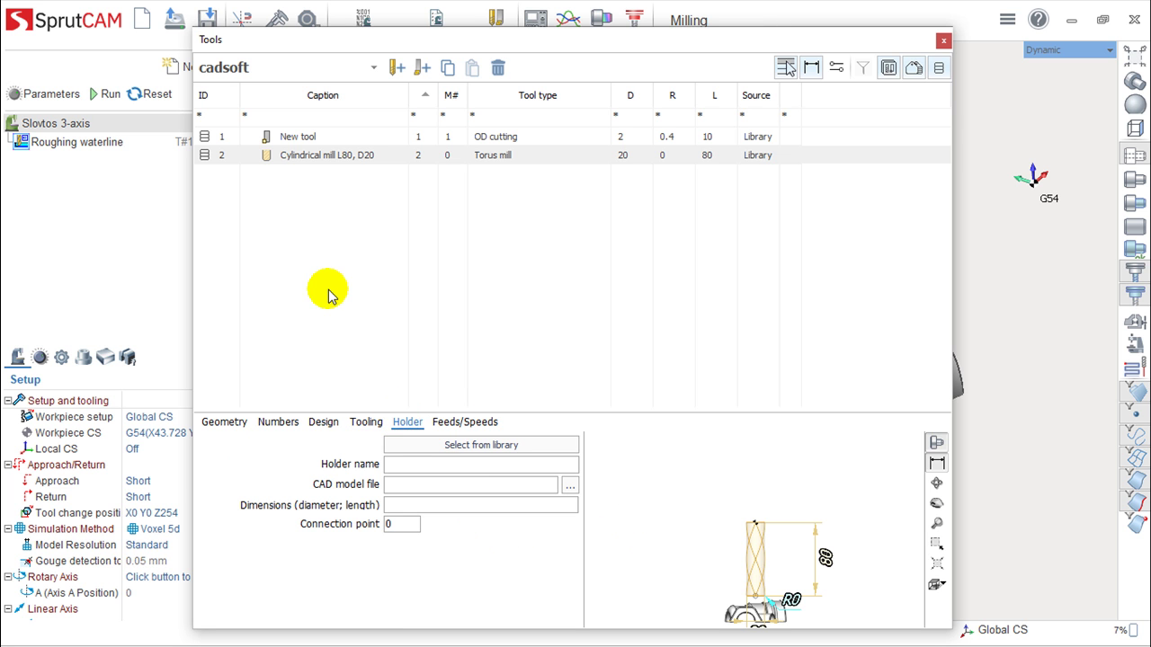
click(506, 448)
click(301, 244)
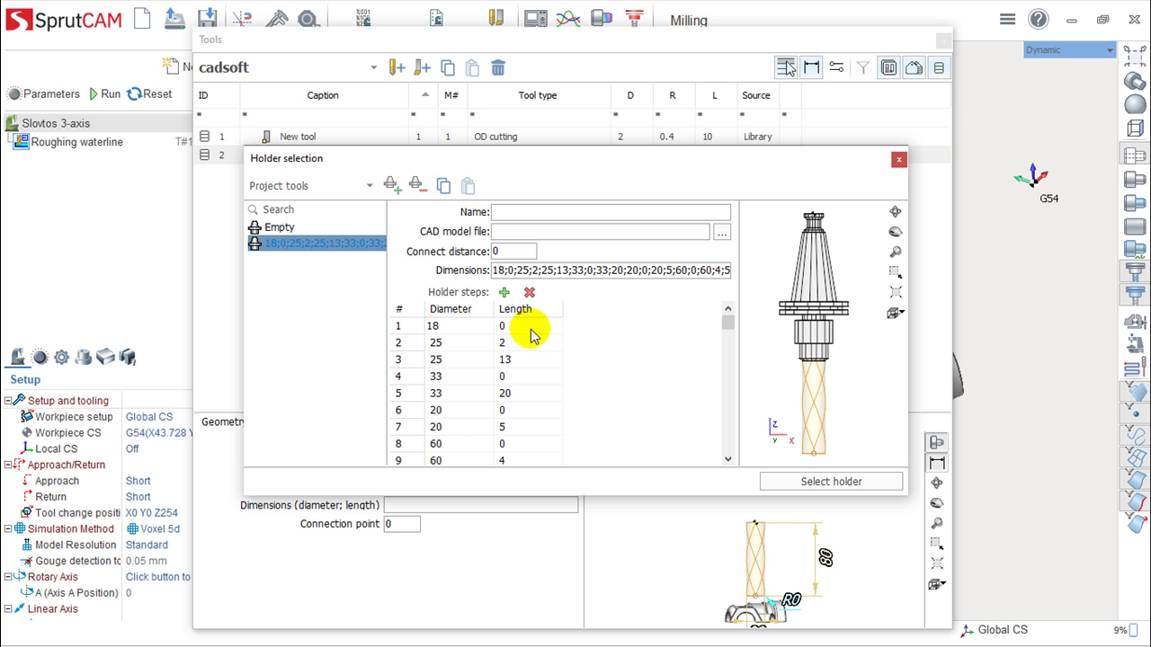
click(898, 159)
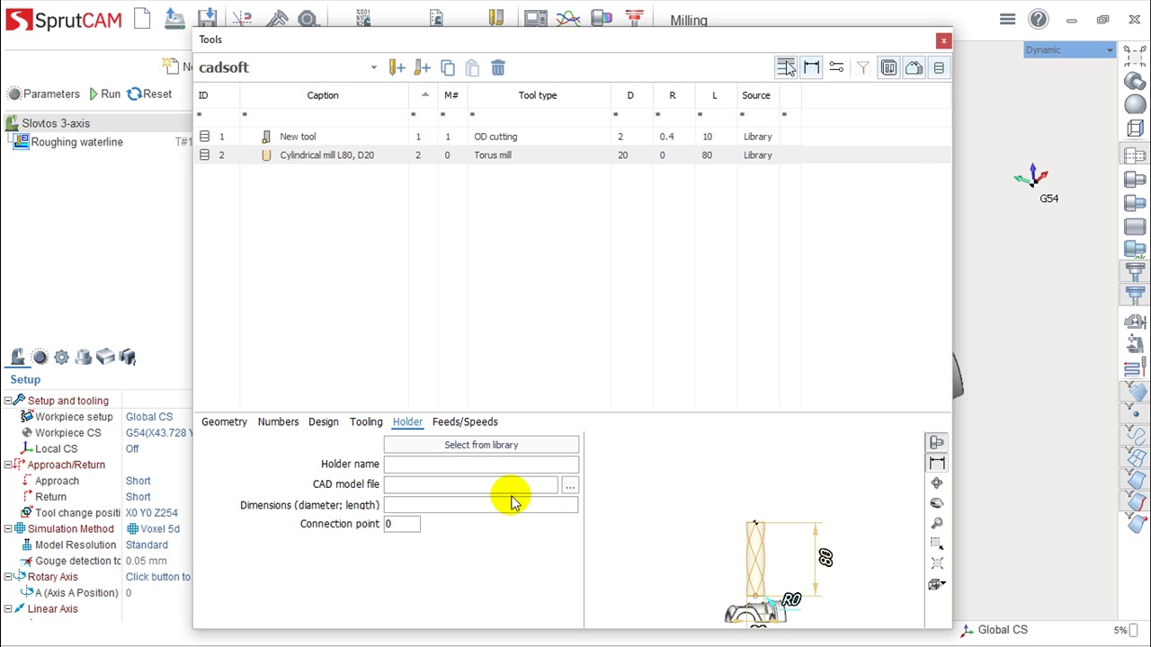
Add a first step to the empty holder with diameter 30 and length 30
click(493, 445)
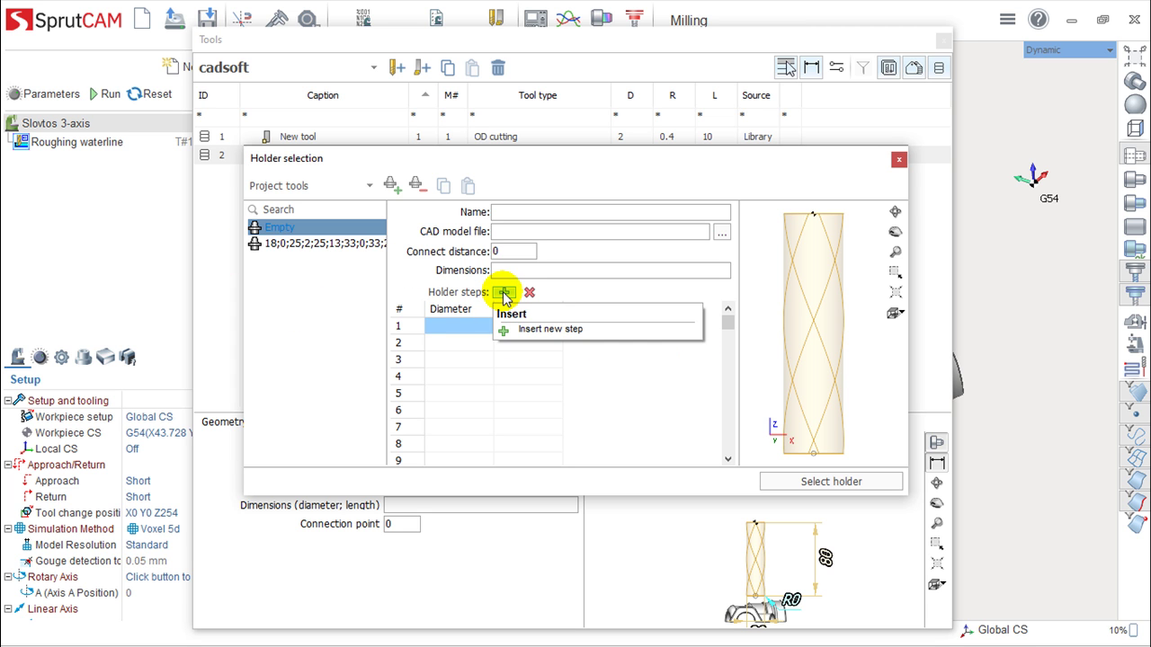
click(504, 292)
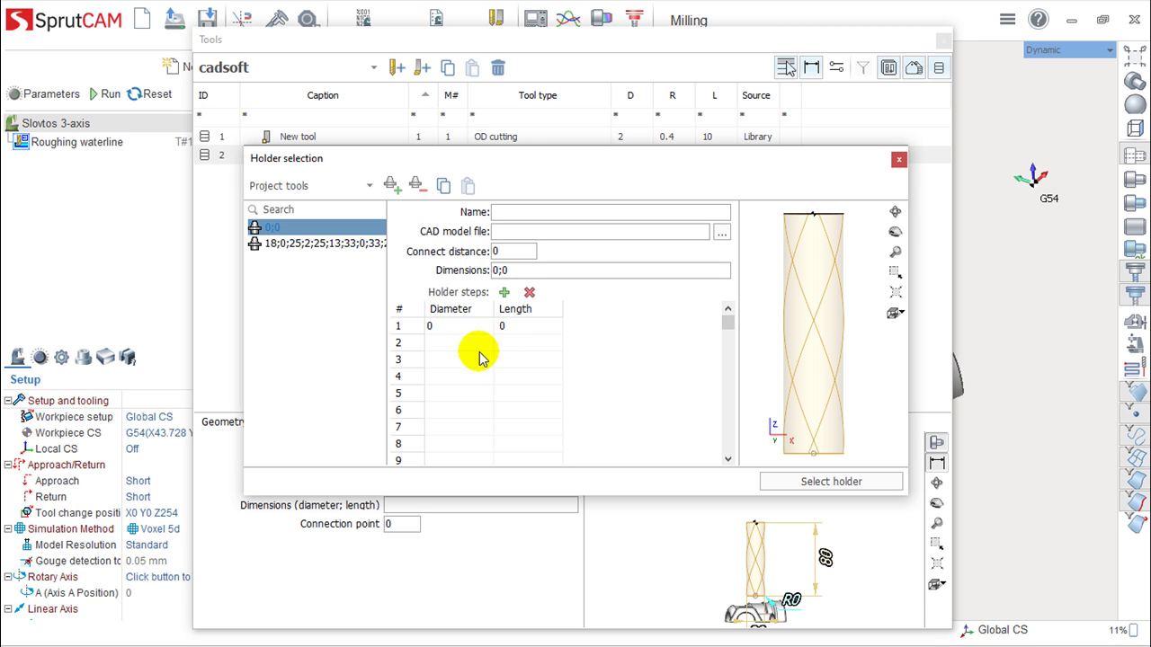
click(457, 326)
text(30)
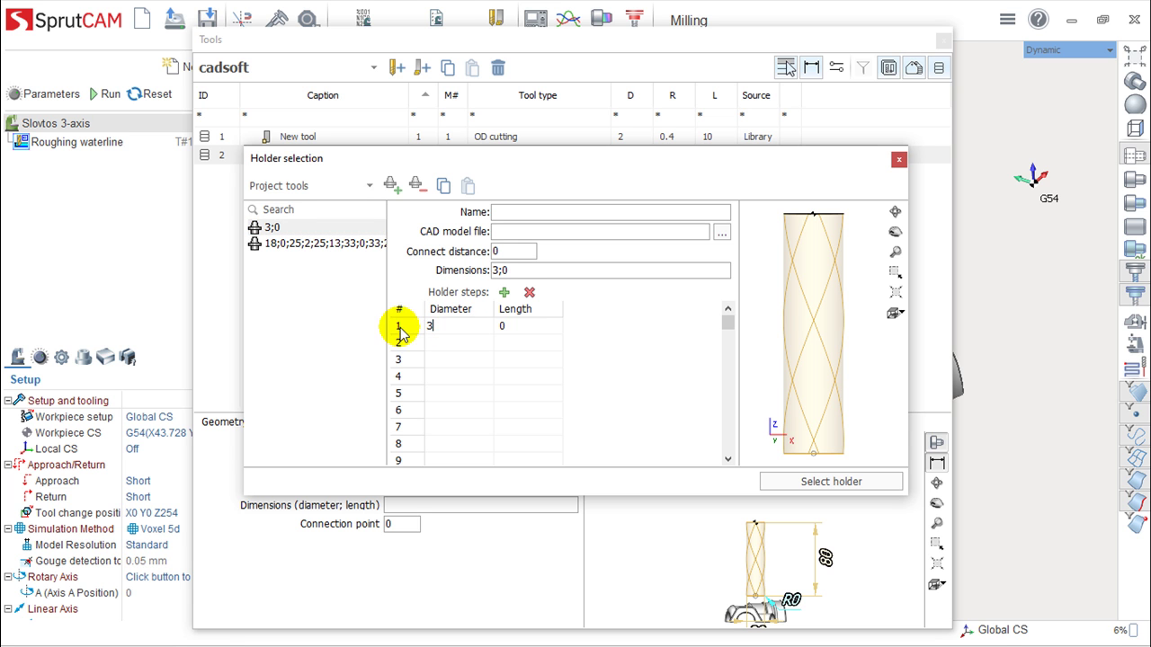
click(501, 326)
text(30)
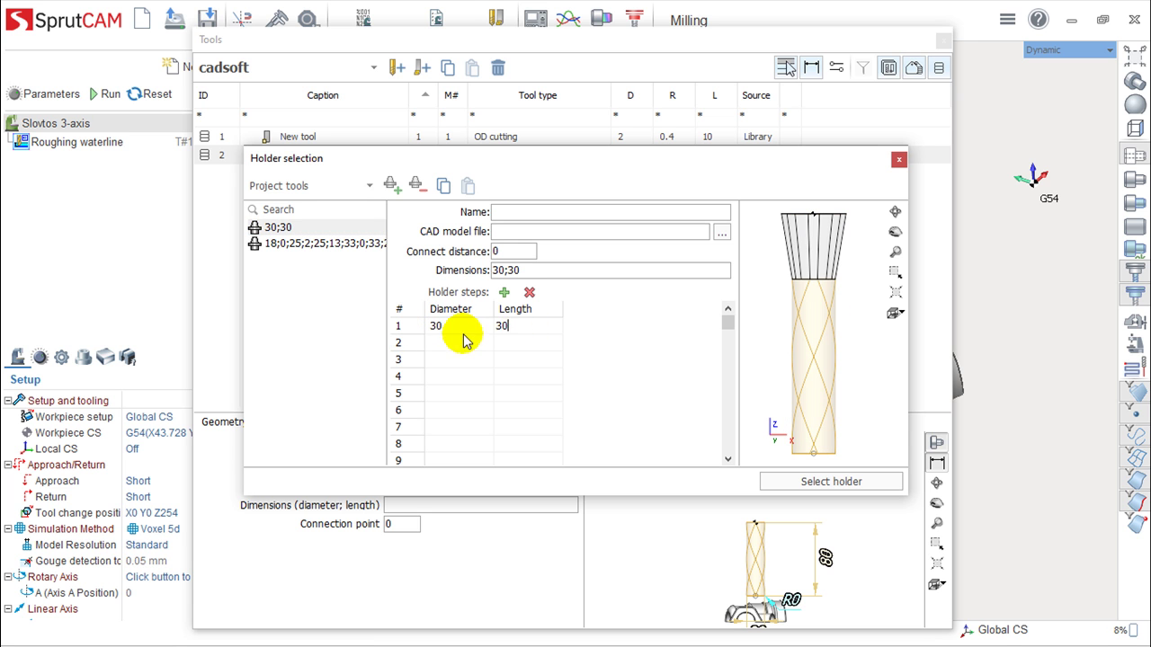
Add a second holder step with diameter 40 and length 20, then close the holder selection without assigning the holder
click(443, 340)
text(40)
click(522, 343)
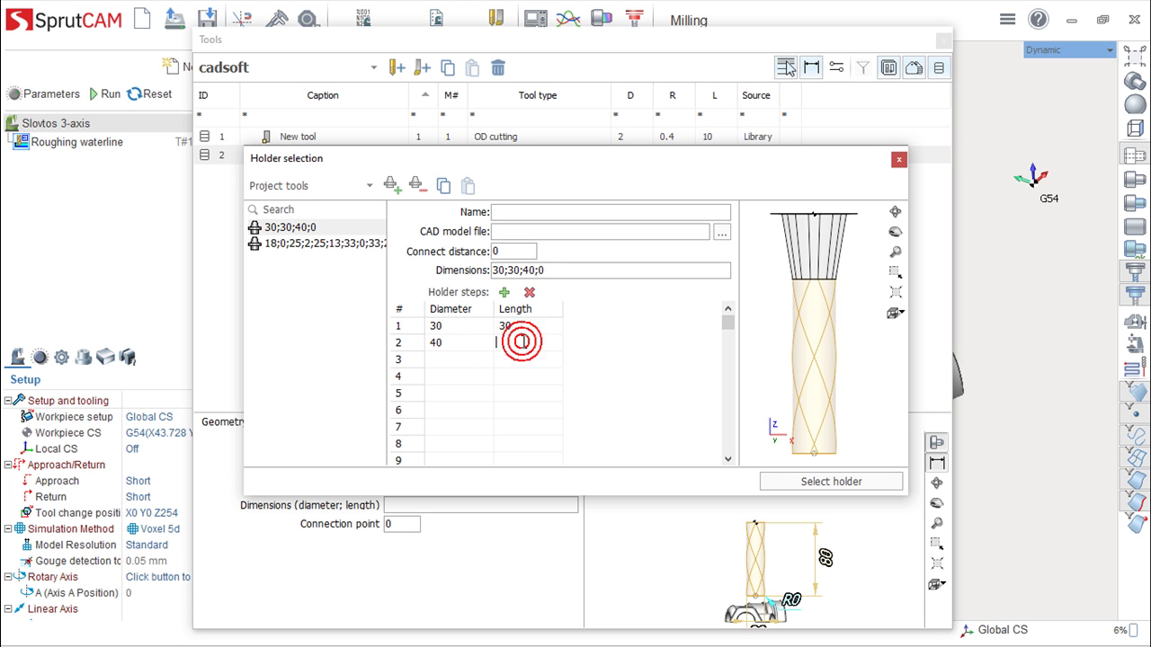
text(20)
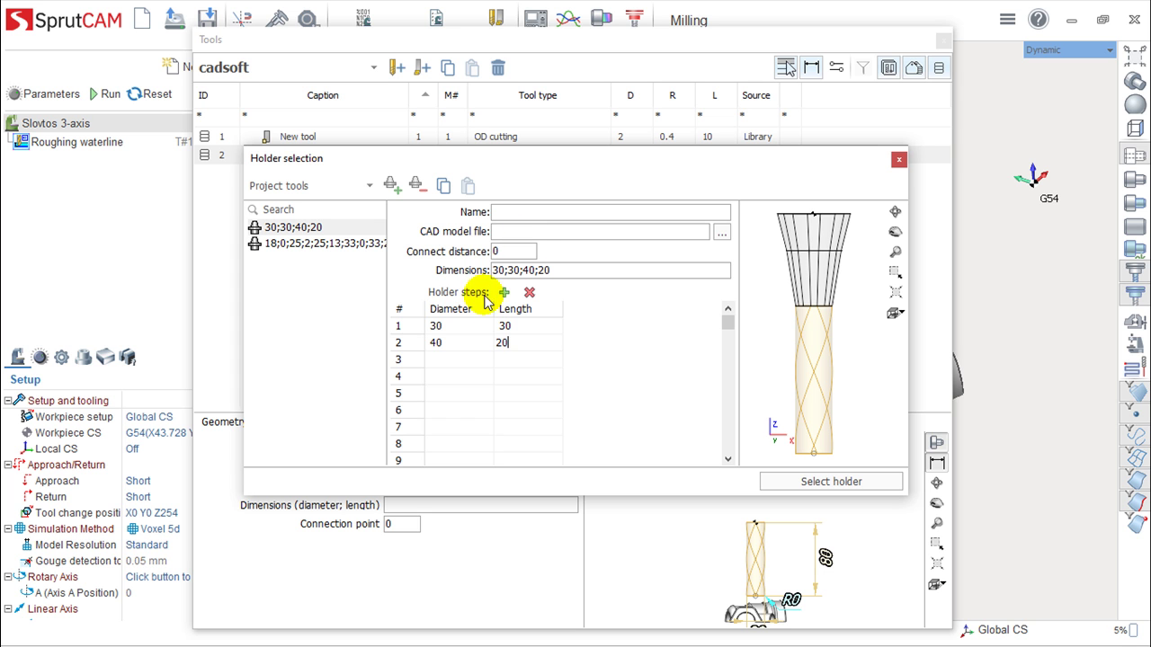
click(515, 212)
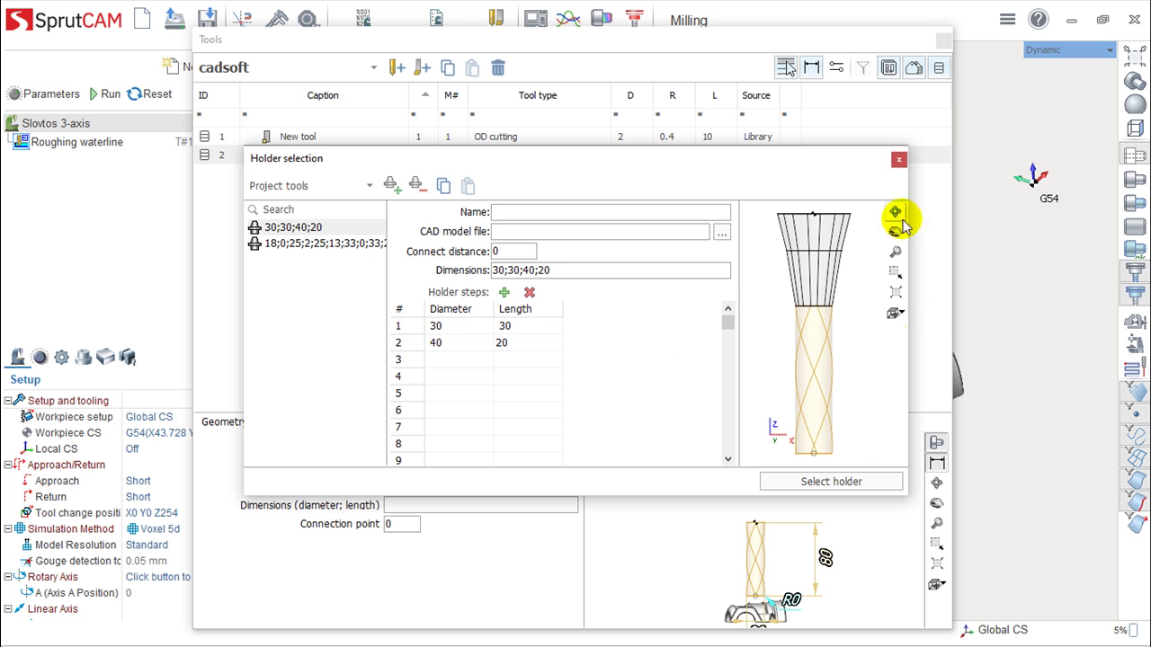
click(897, 164)
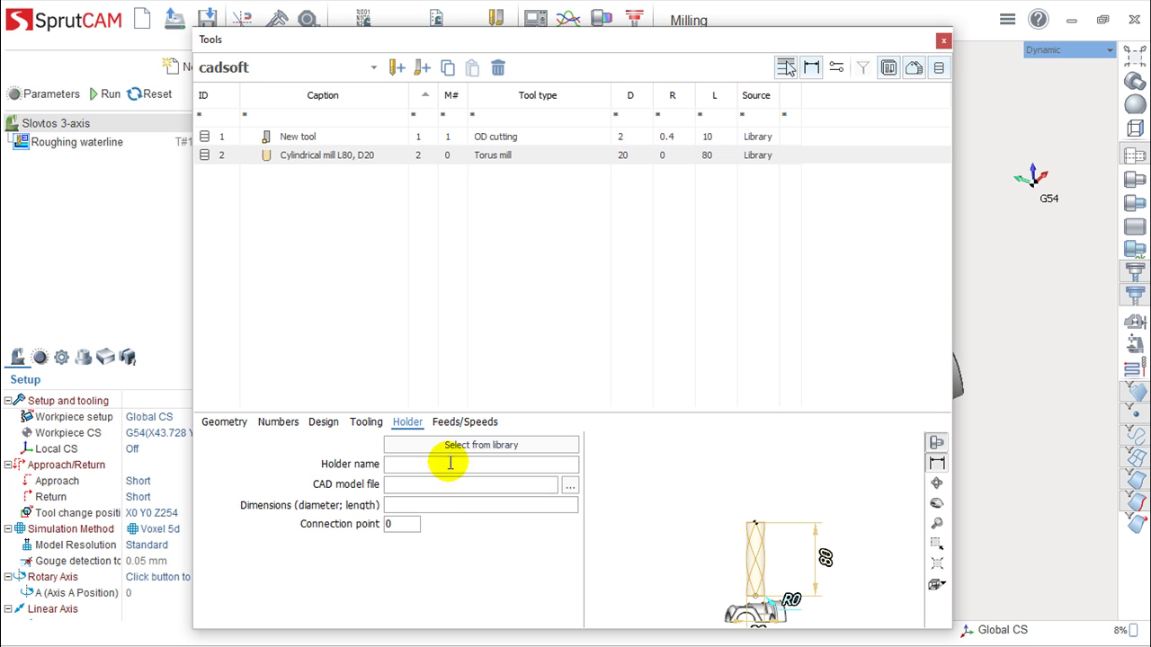
Review the torus mill's feeds and speeds settings, including spindle speed, rotation direction, working feed and coolants
click(464, 423)
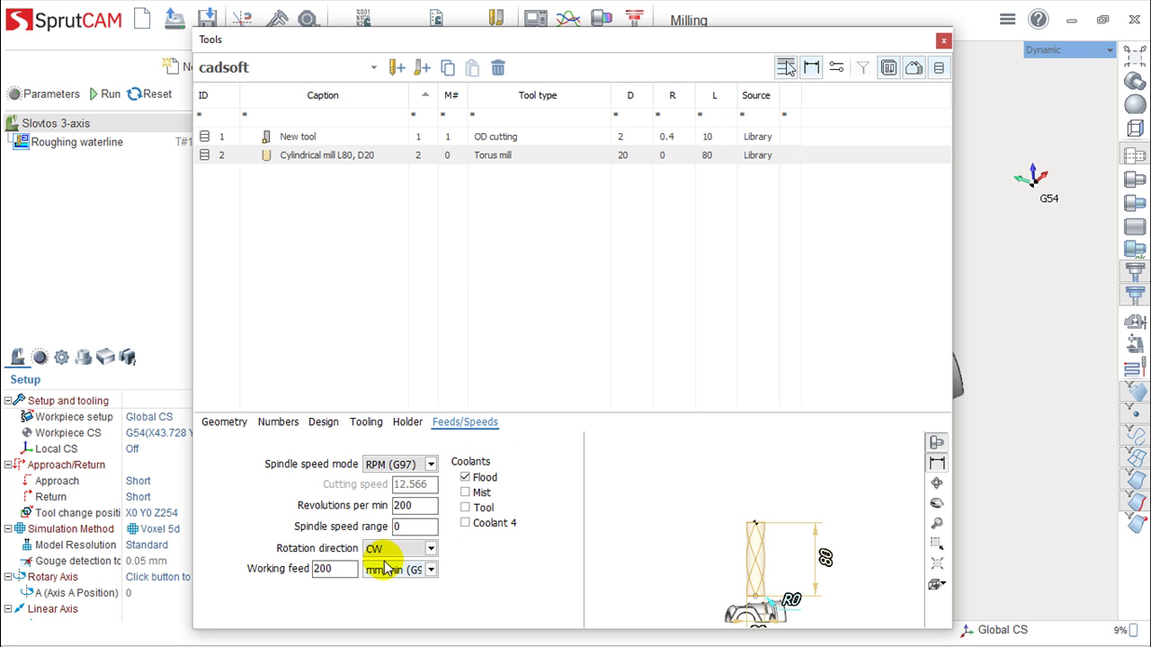
click(334, 573)
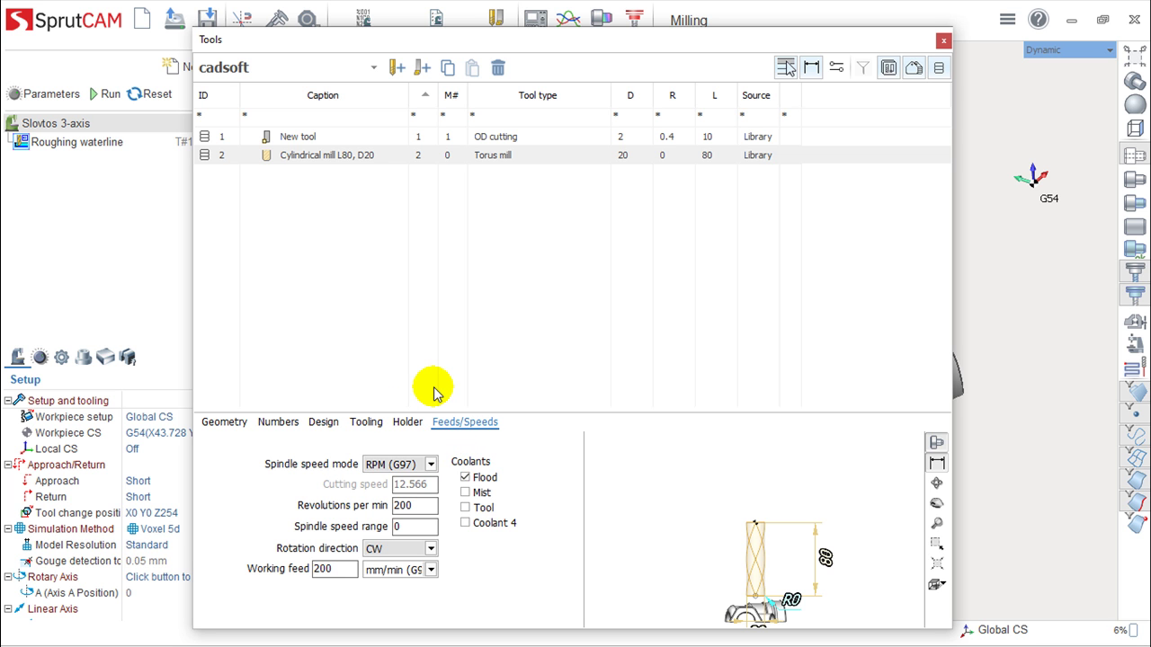
click(324, 138)
Duplicate the cylindrical mill L80, D20 within the cadsoft library
click(348, 158)
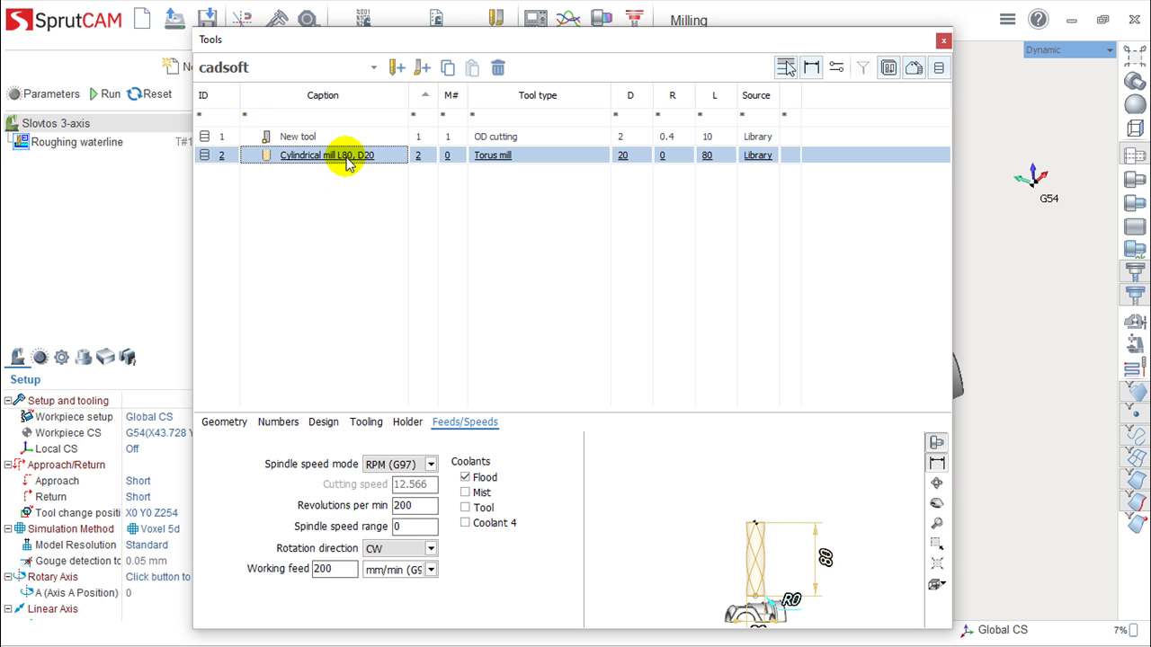
click(334, 188)
right_click(315, 199)
click(397, 213)
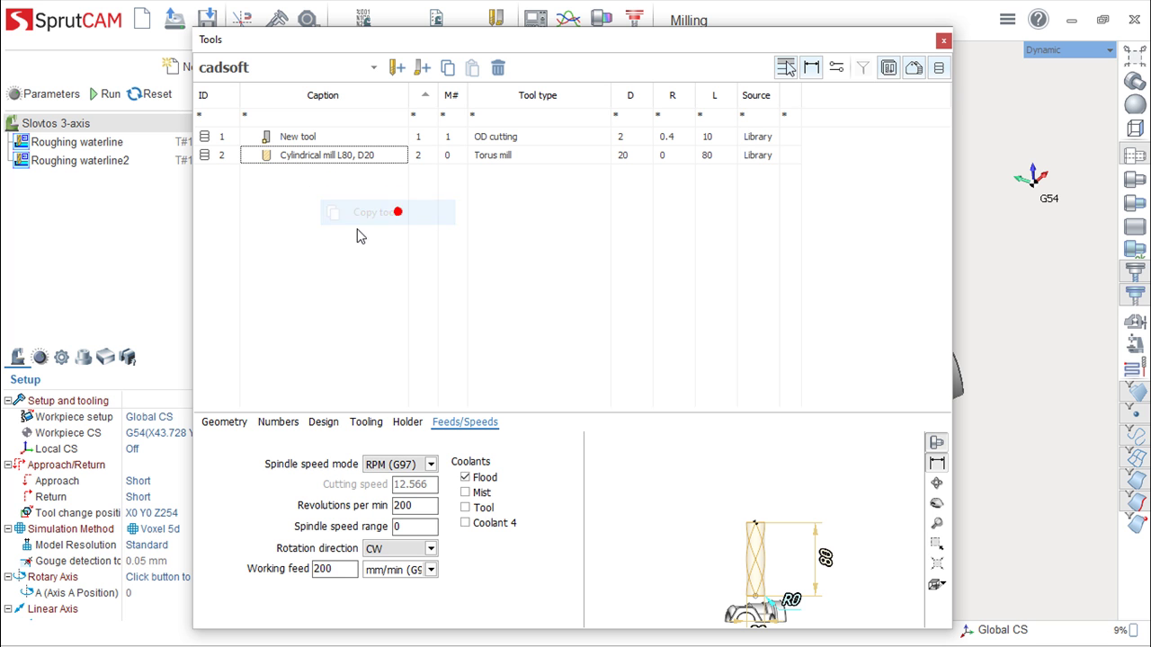
right_click(305, 211)
click(377, 276)
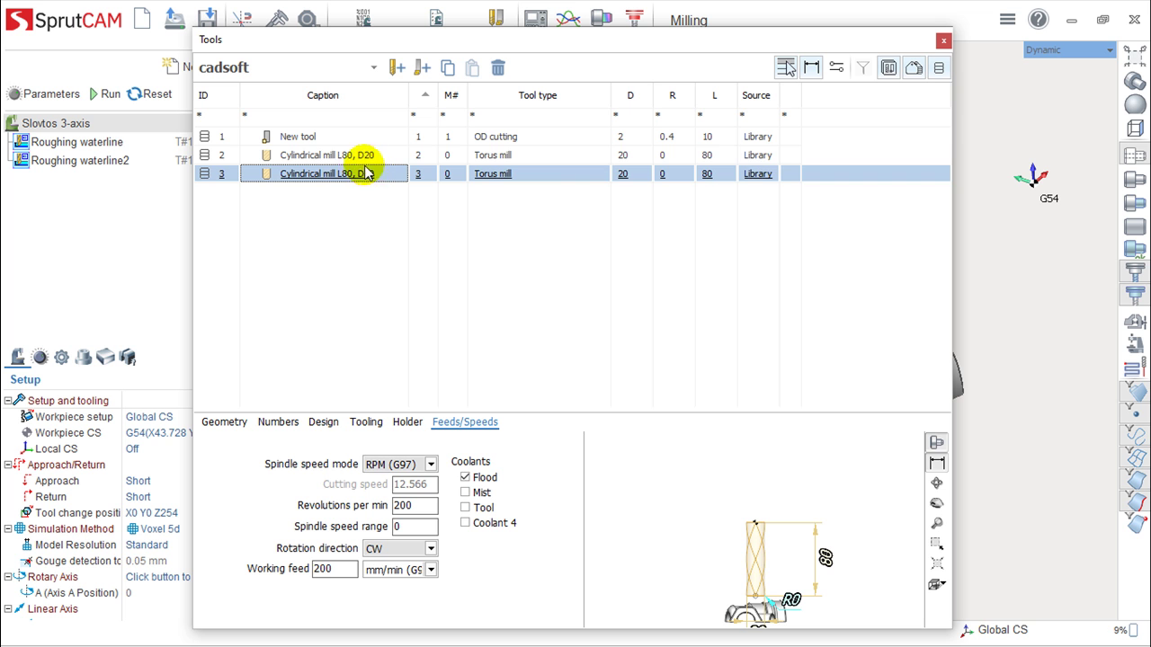
Copy both cylindrical mills L80, D20 together and paste the copies into the cadsoft library
shift+click(329, 157)
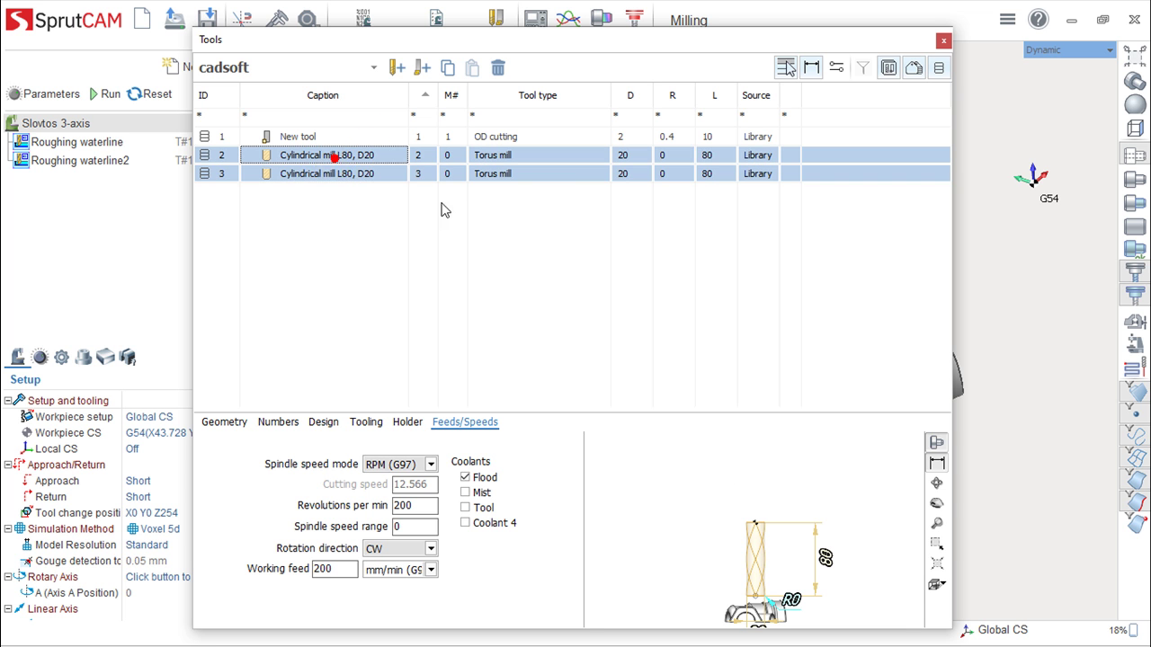
click(372, 69)
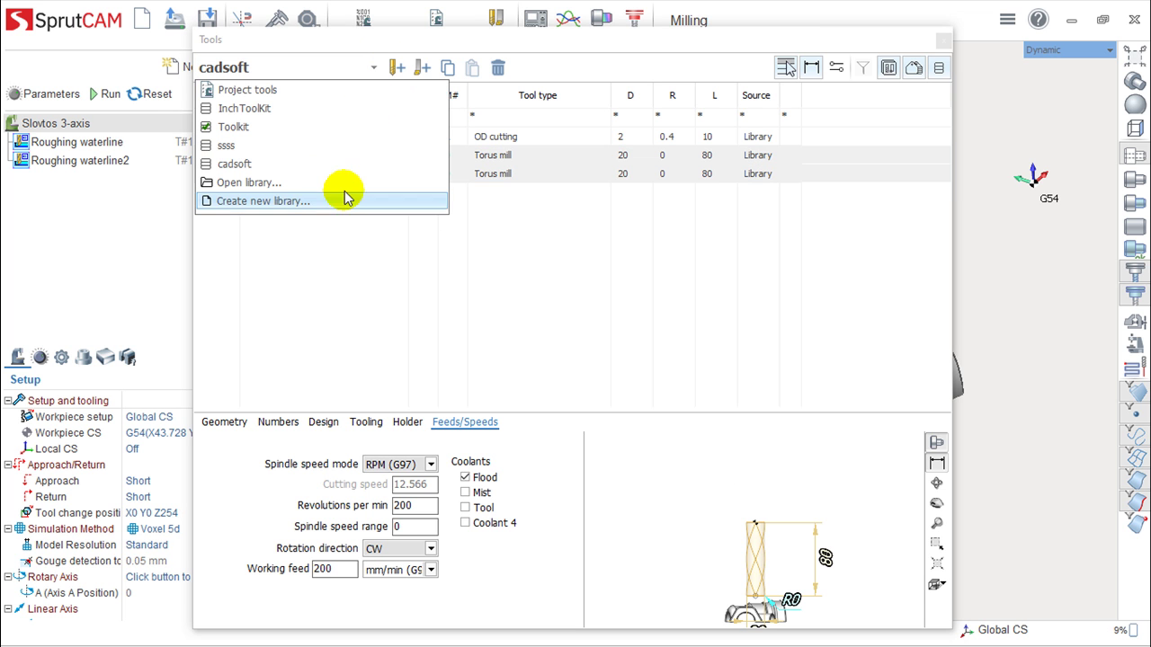
click(458, 39)
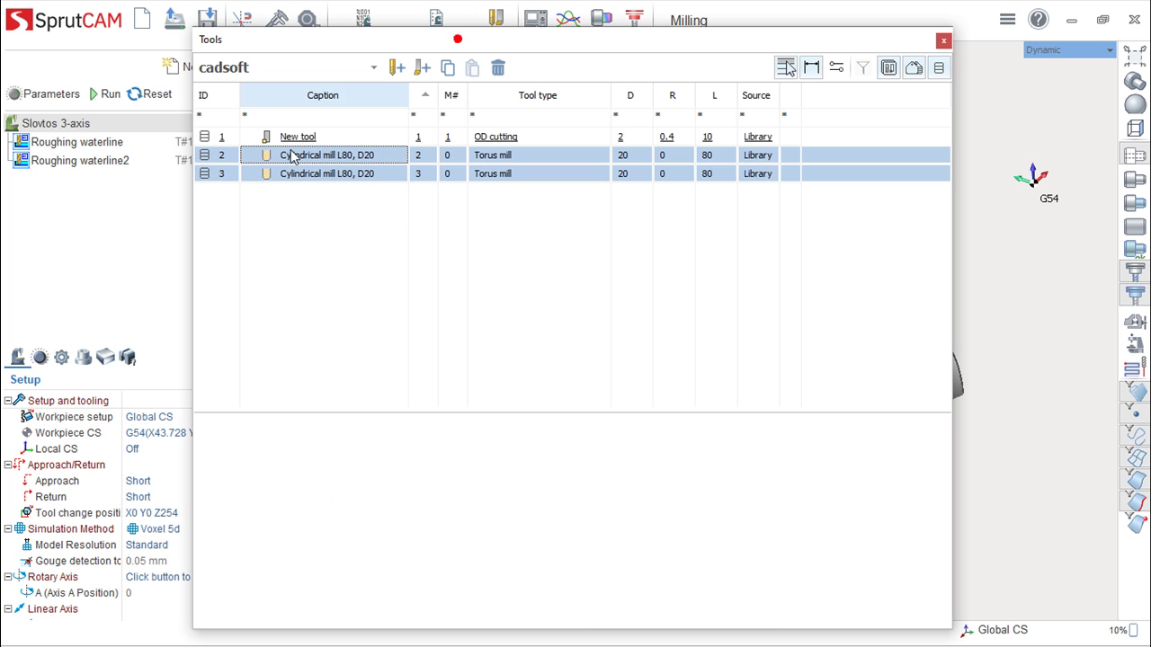
right_click(308, 155)
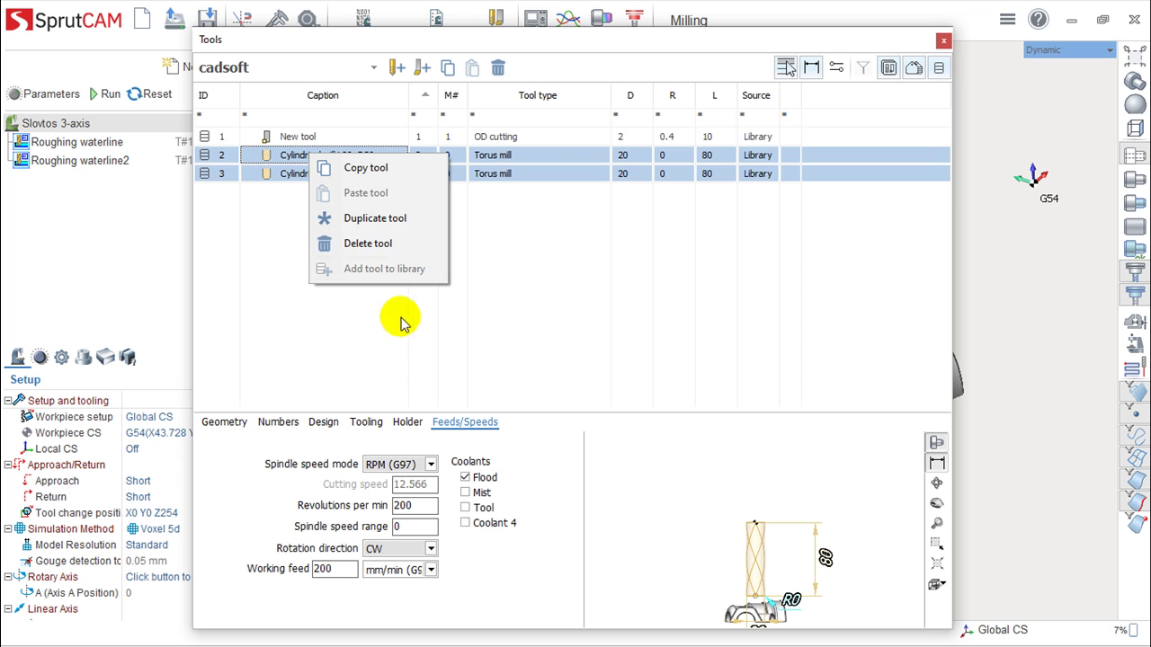
click(440, 41)
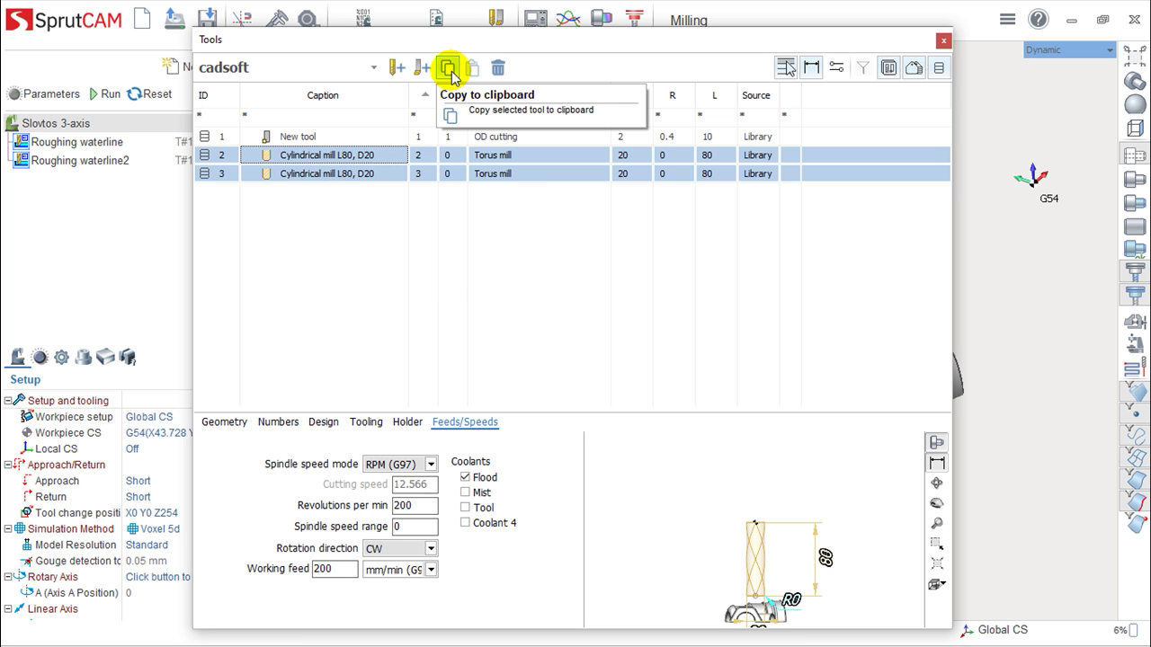
click(450, 71)
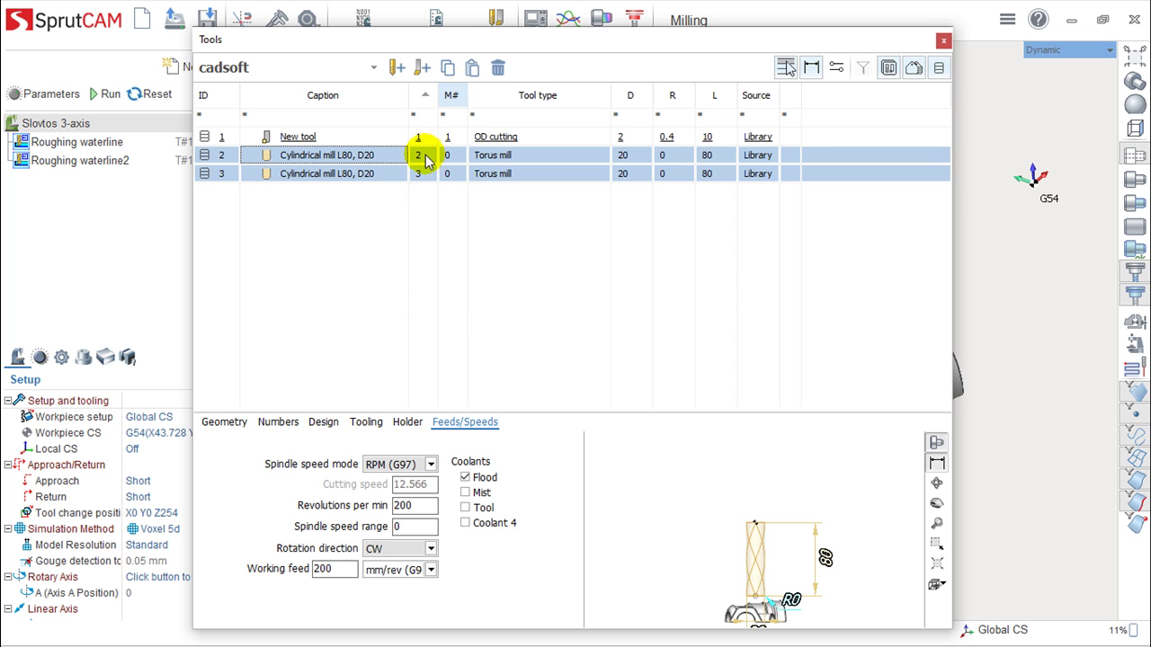
click(291, 234)
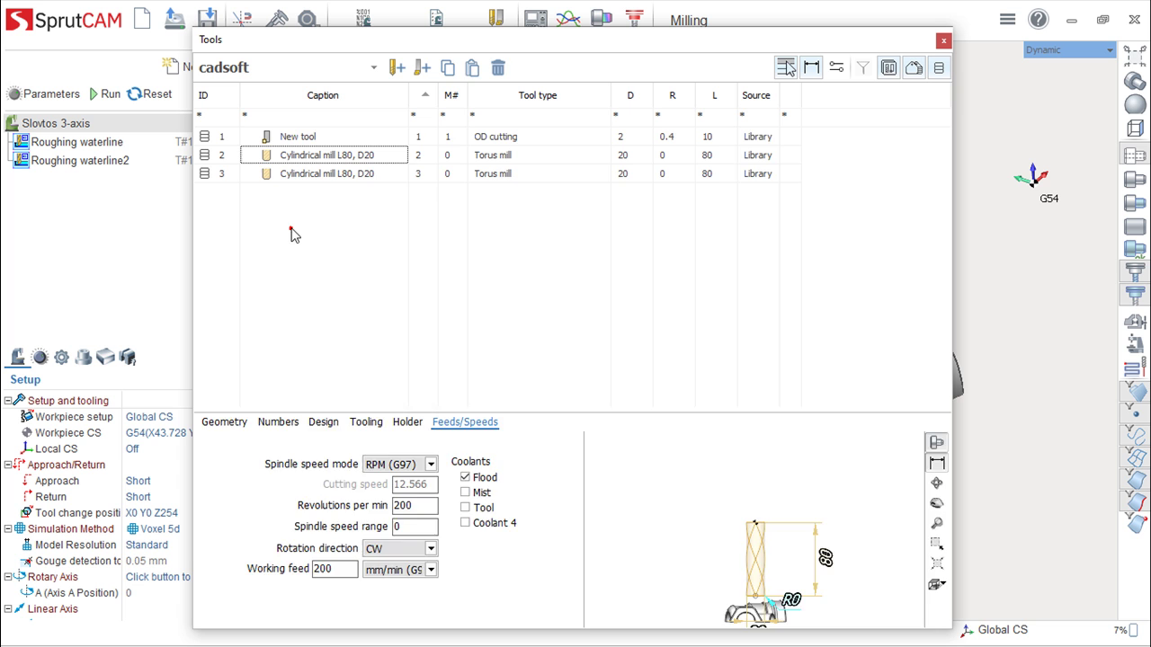
click(470, 67)
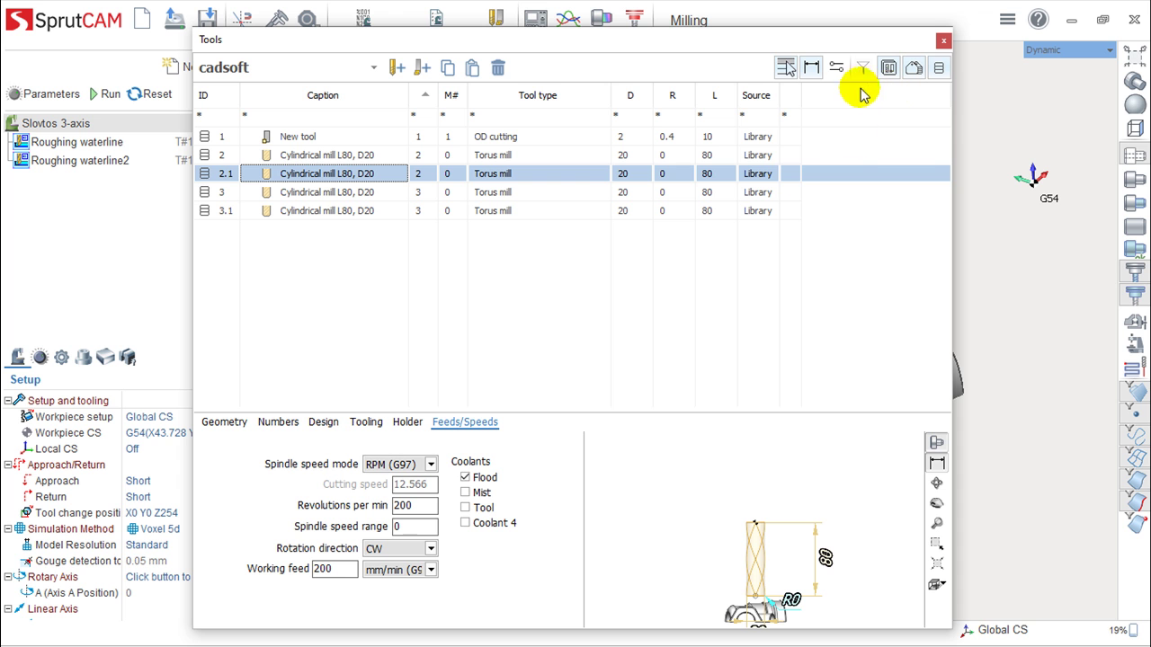
Close the tool library window and return to the machining view
drag(582, 45, 546, 46)
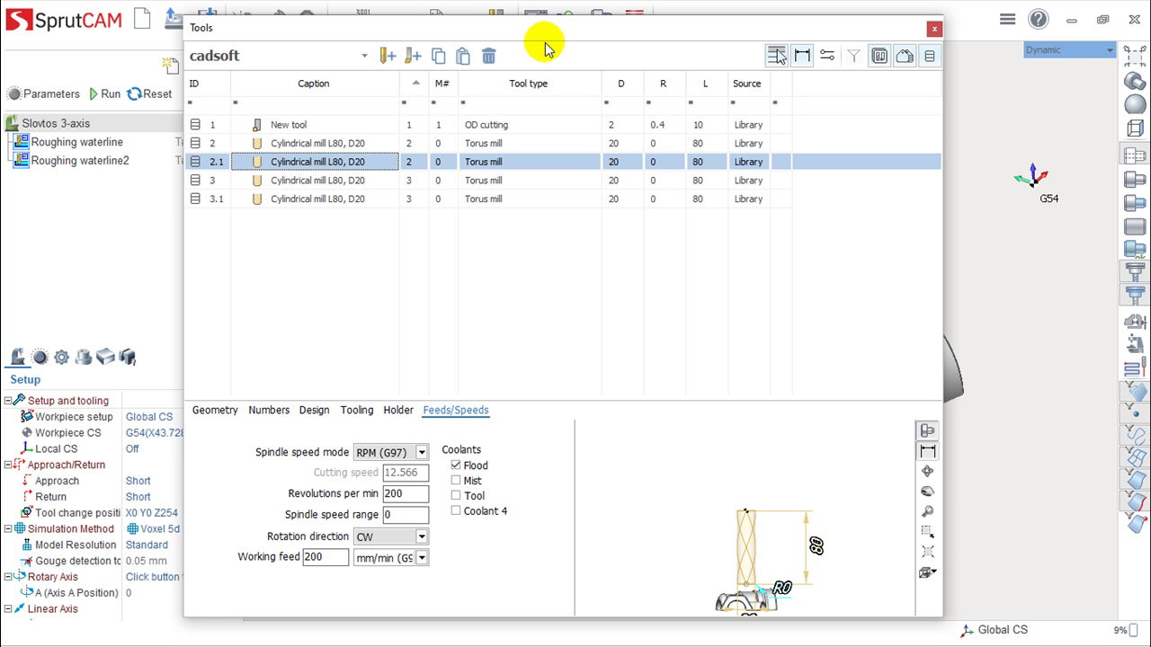
click(935, 30)
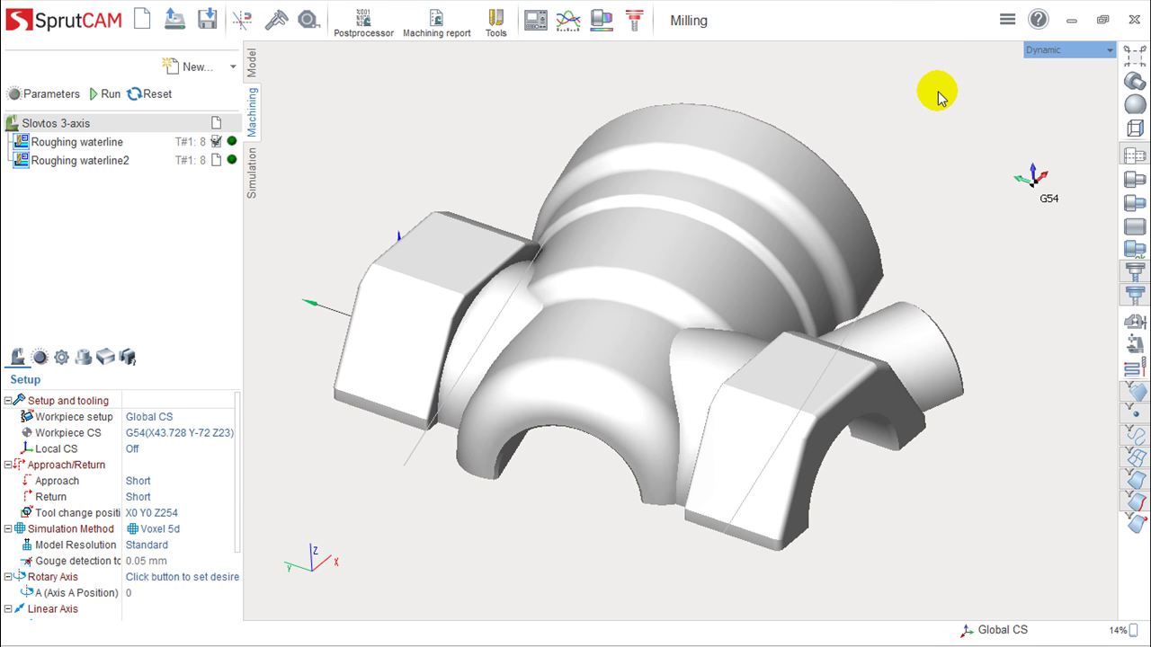